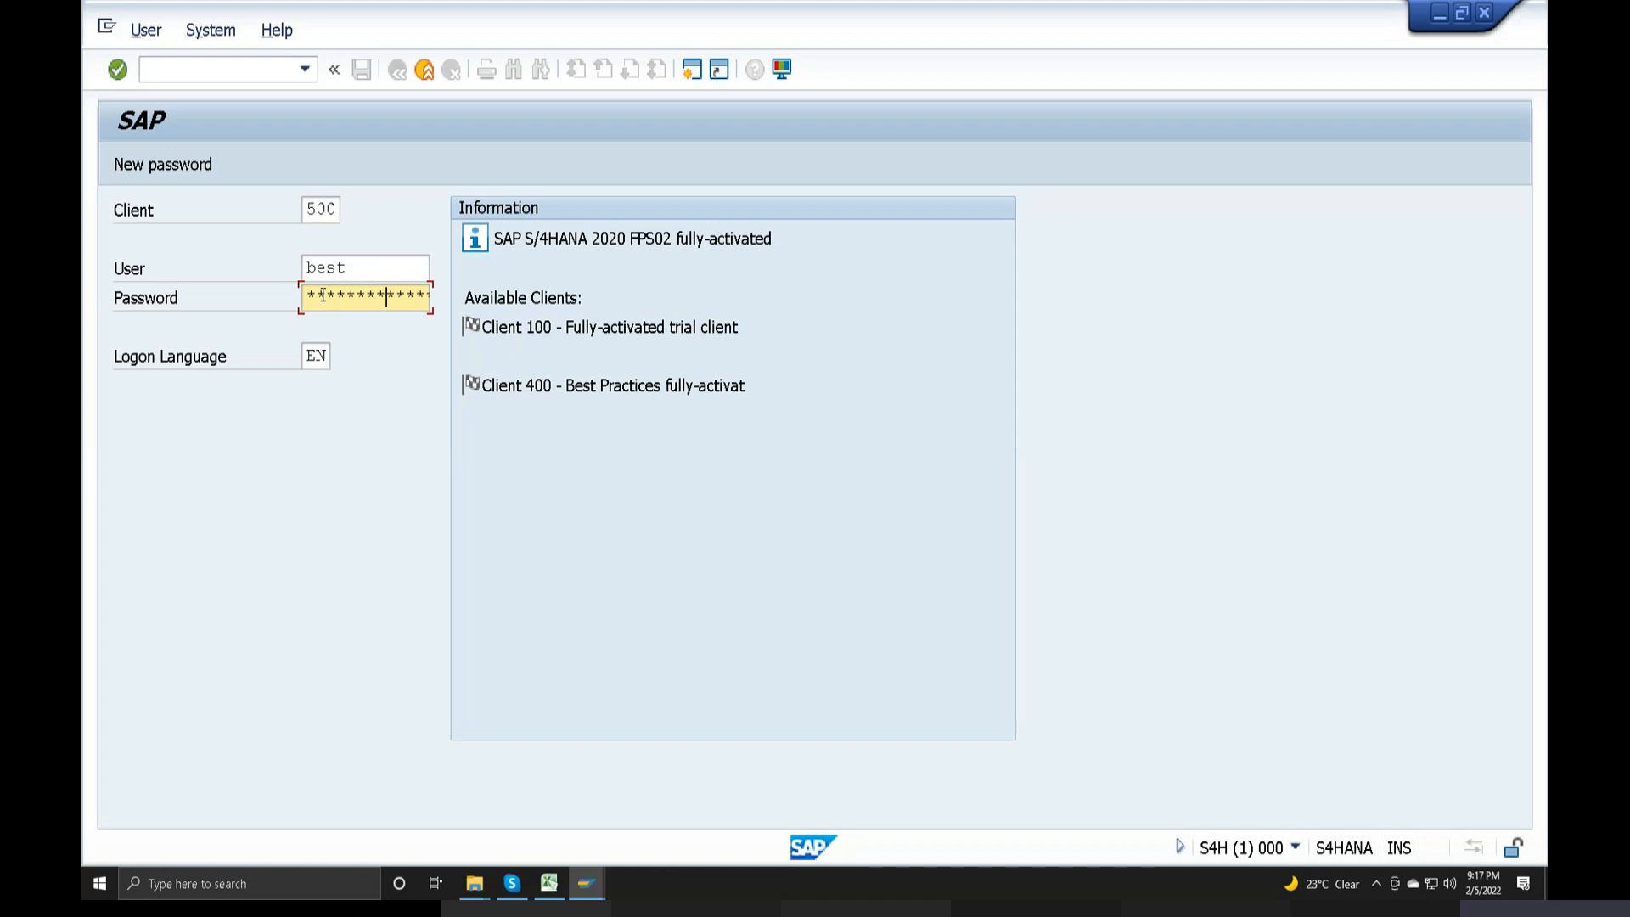
Step: Log on to client 500 and display the SAP Reference IMG using transaction spro
{"action": "key", "text": "Return"}
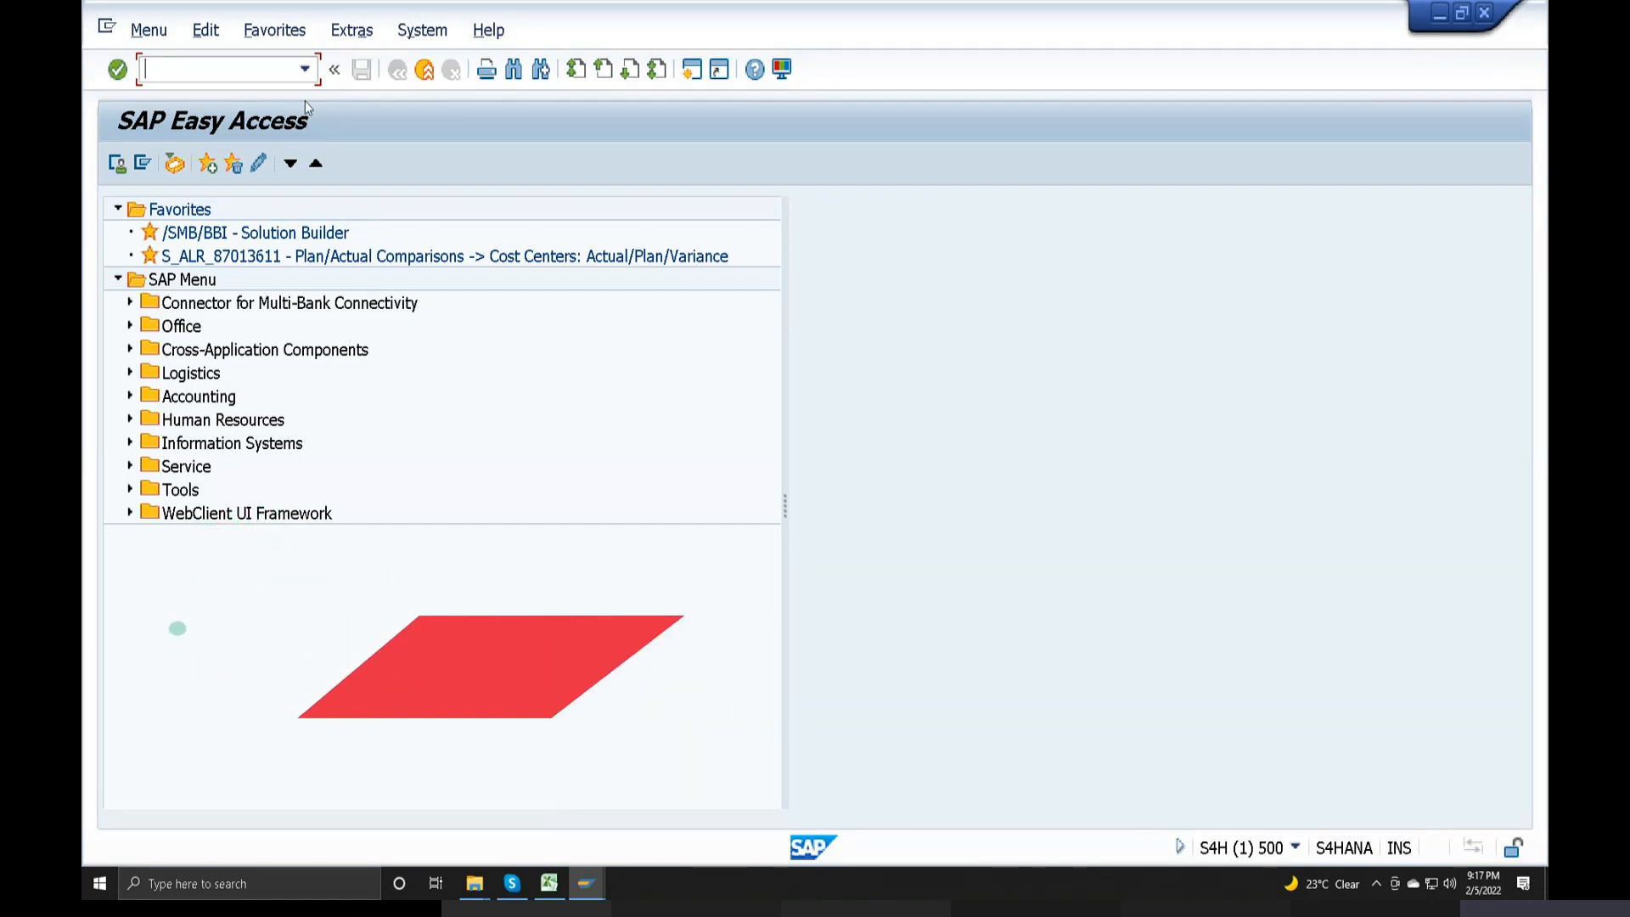
{"action": "left_click", "coordinate": [306, 75]}
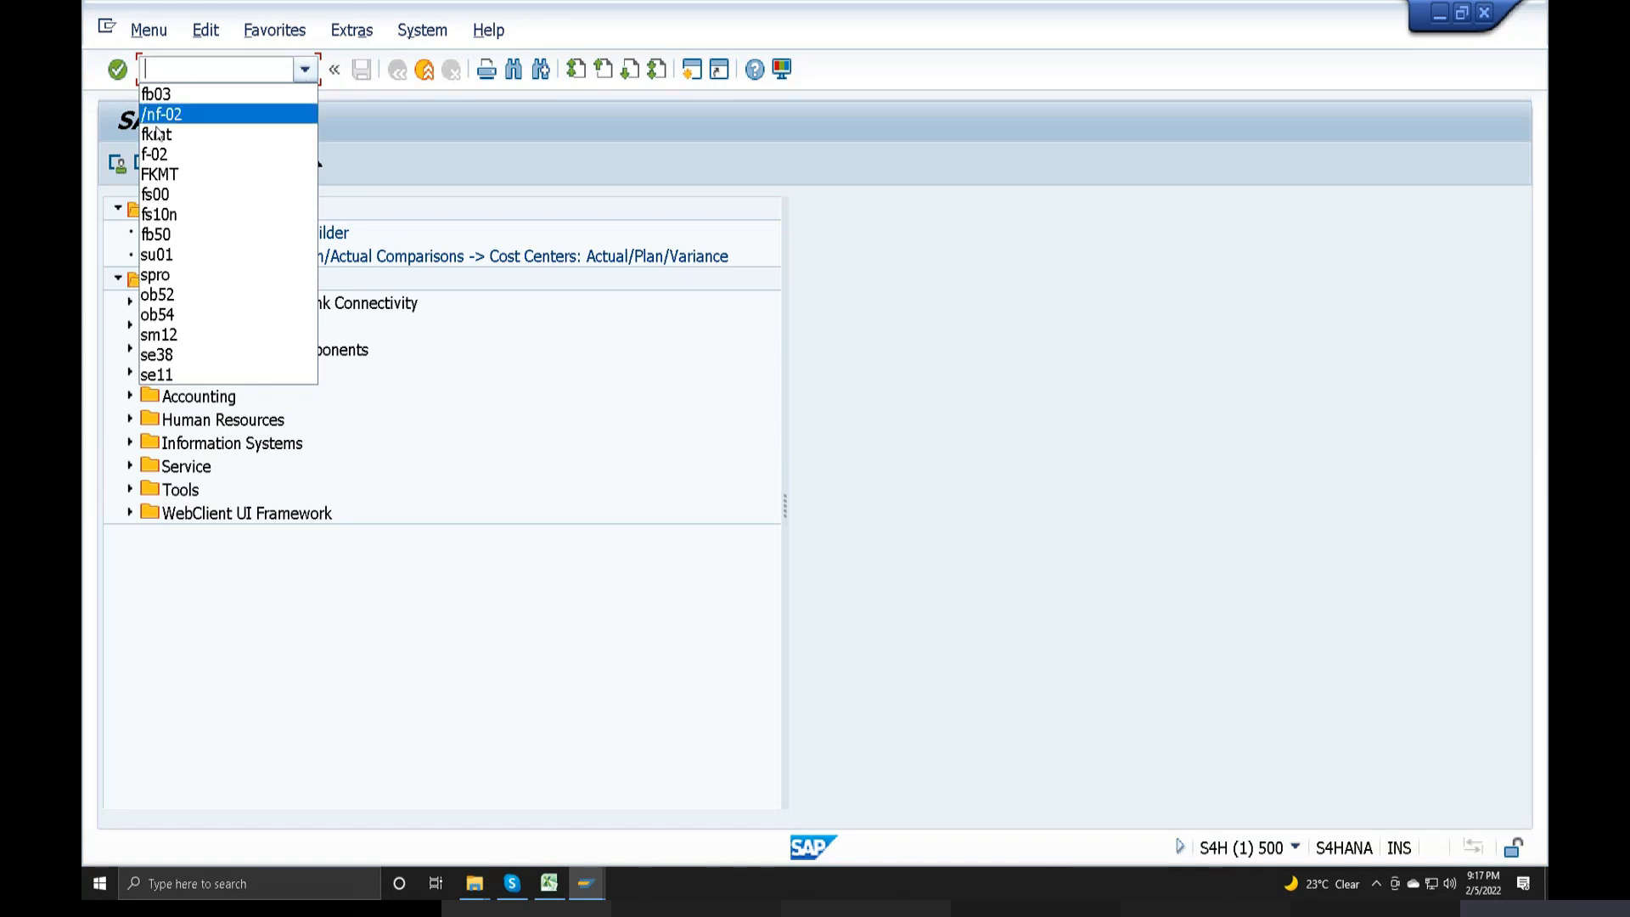
{"action": "left_click", "coordinate": [177, 285]}
{"action": "key", "text": "Return"}
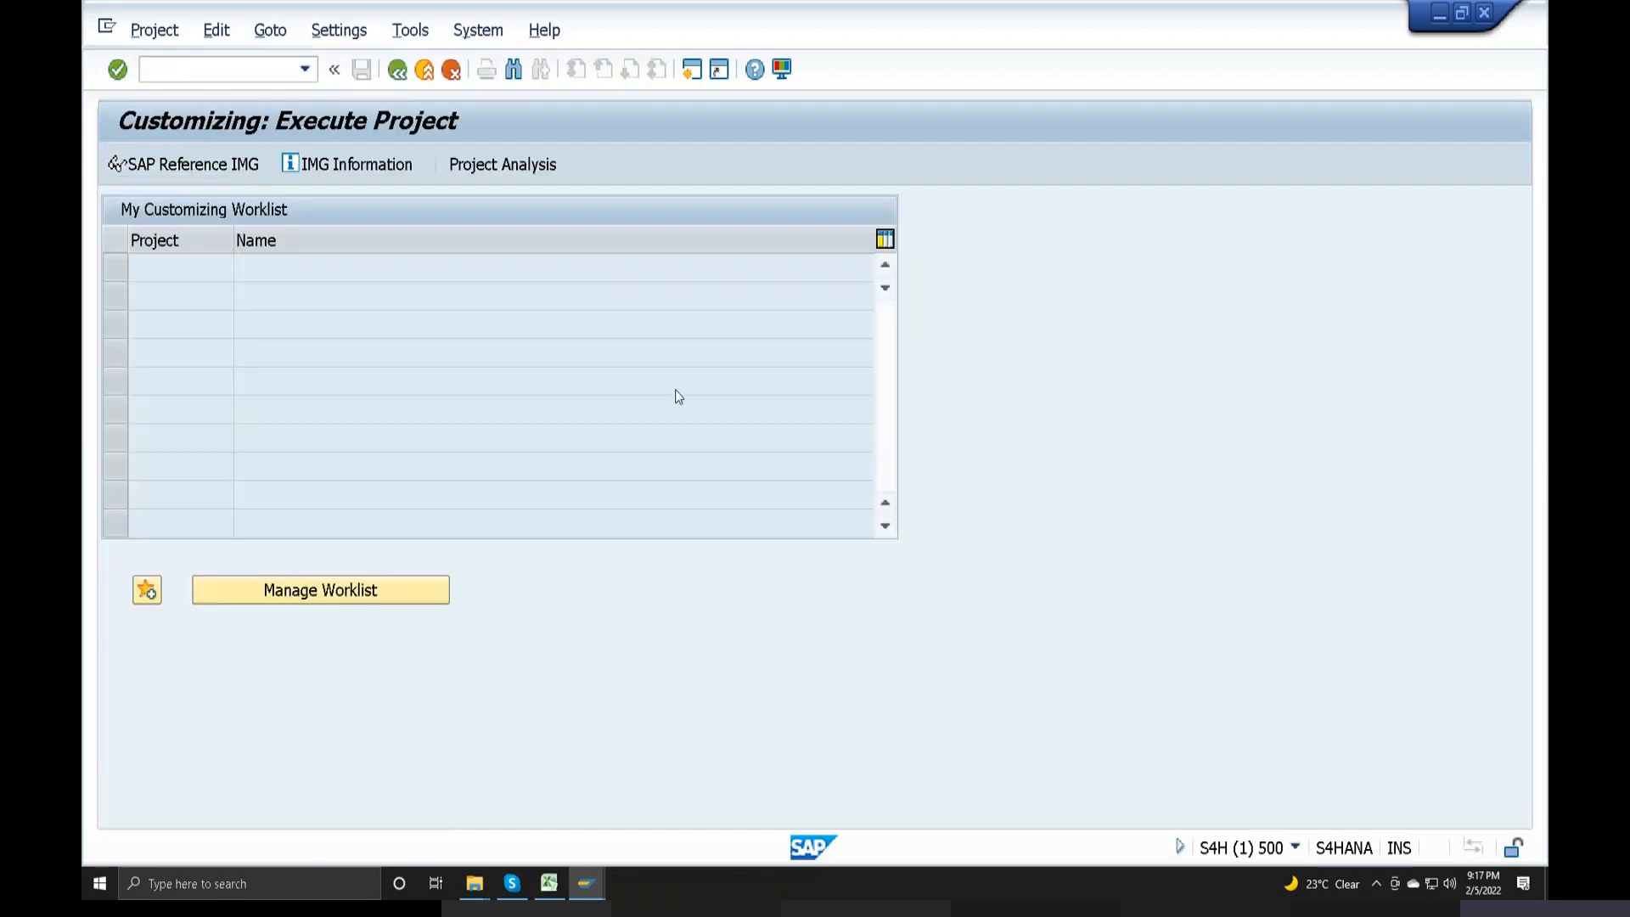
{"action": "key", "text": "F5"}
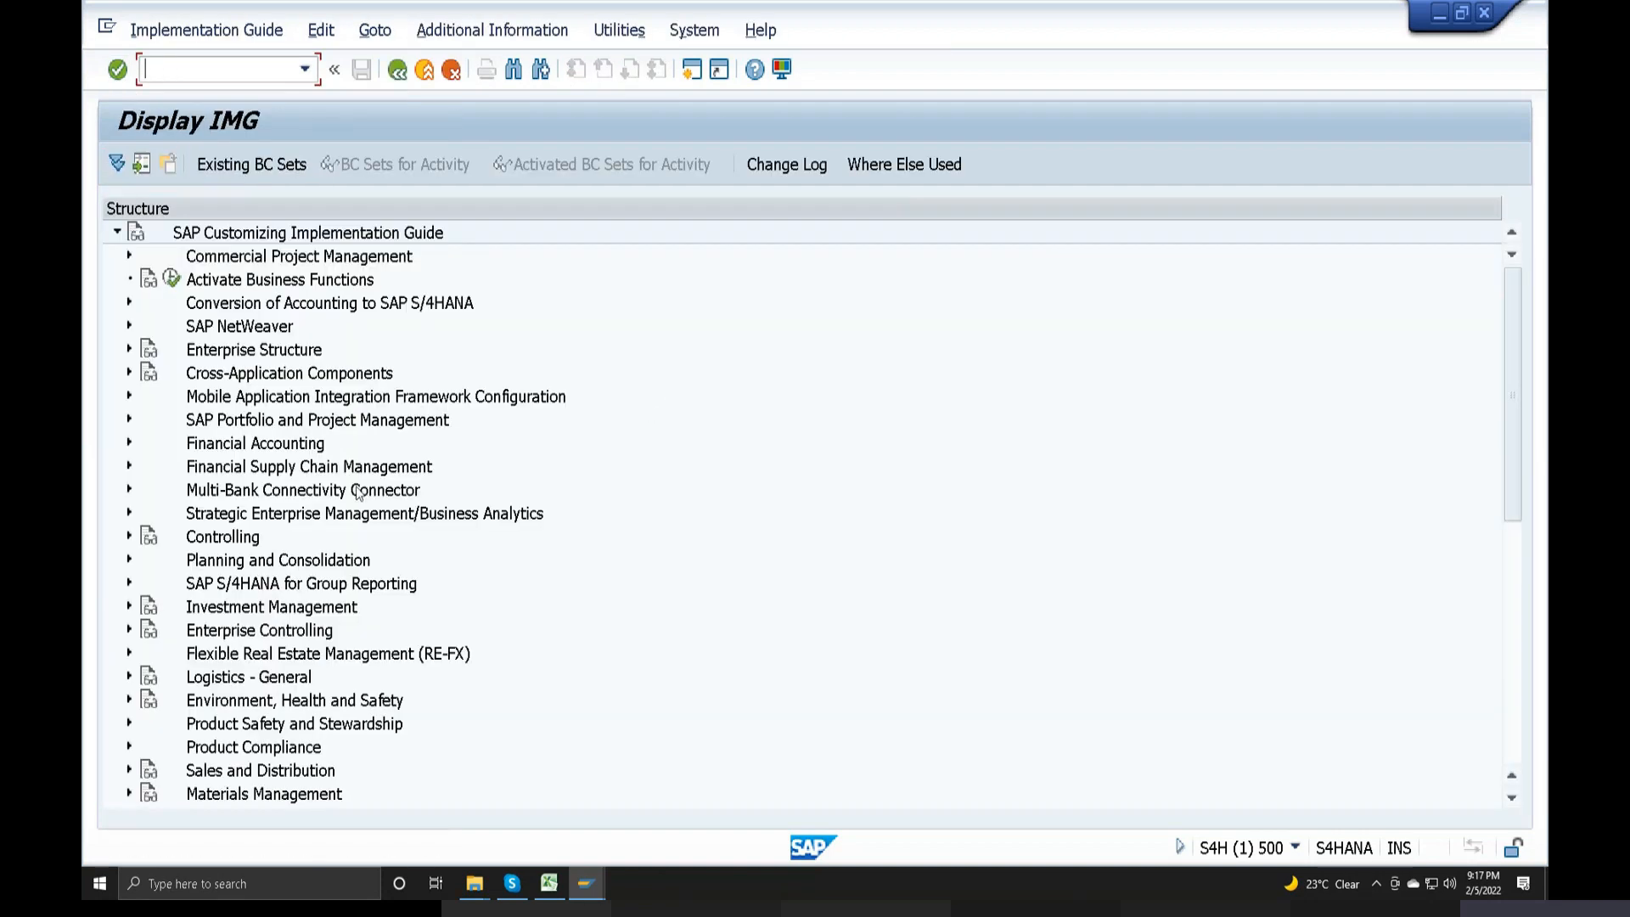
Step: Open Assign Users to Tolerance Groups under General Ledger Accounting > Business Transactions > Open Item Clearing > Clearing Differences
{"action": "left_click", "coordinate": [129, 445]}
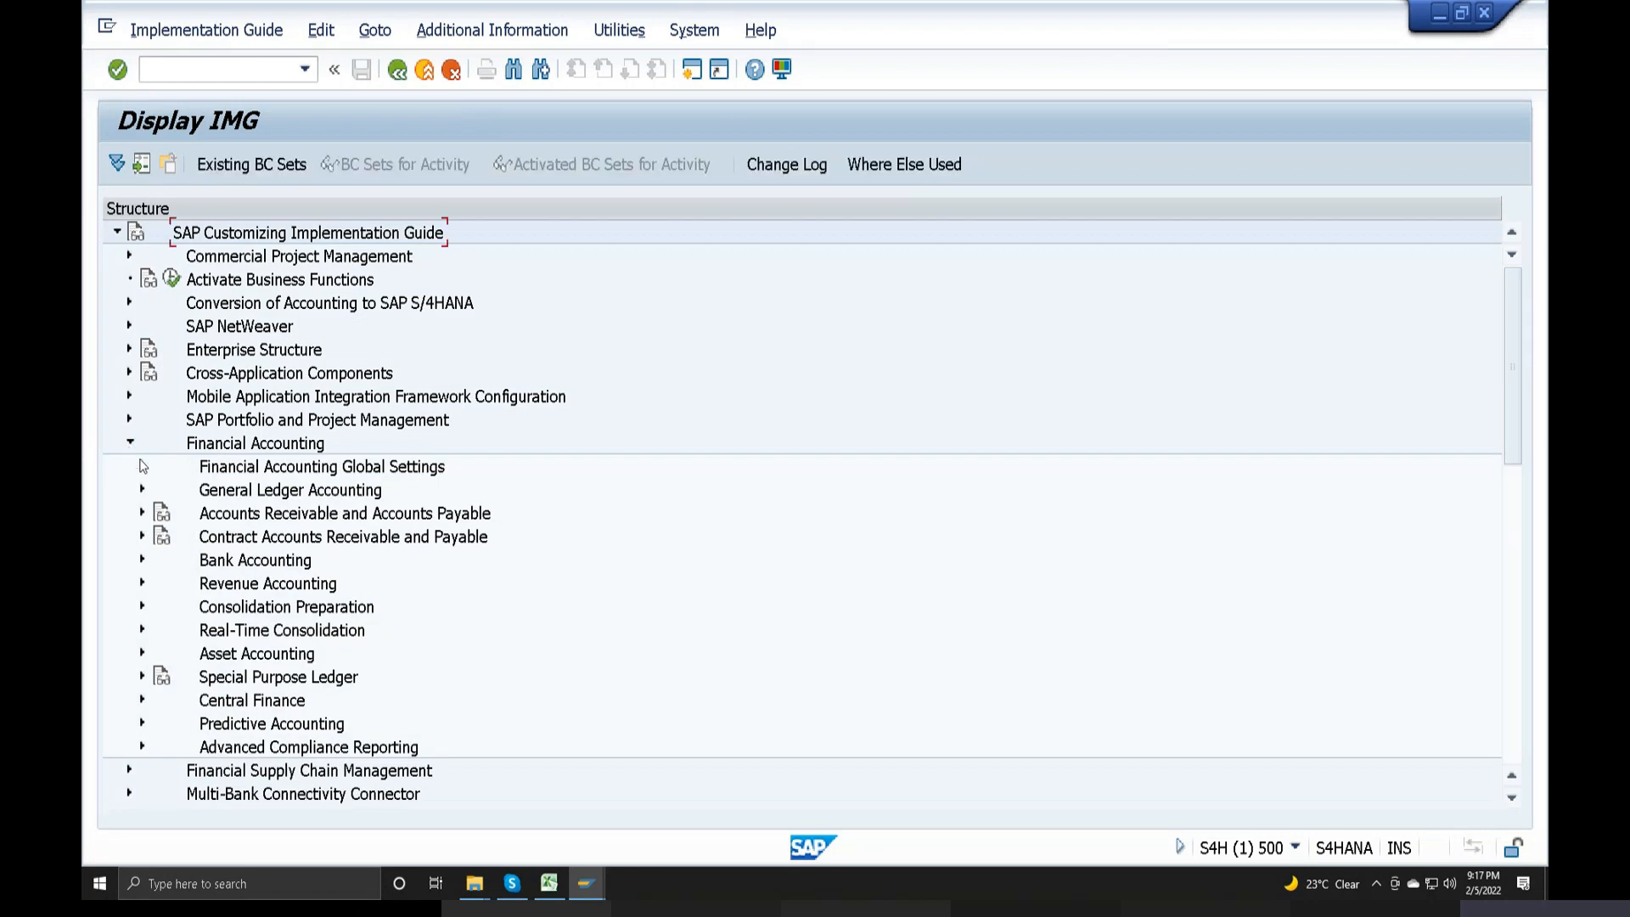
{"action": "left_click", "coordinate": [142, 490]}
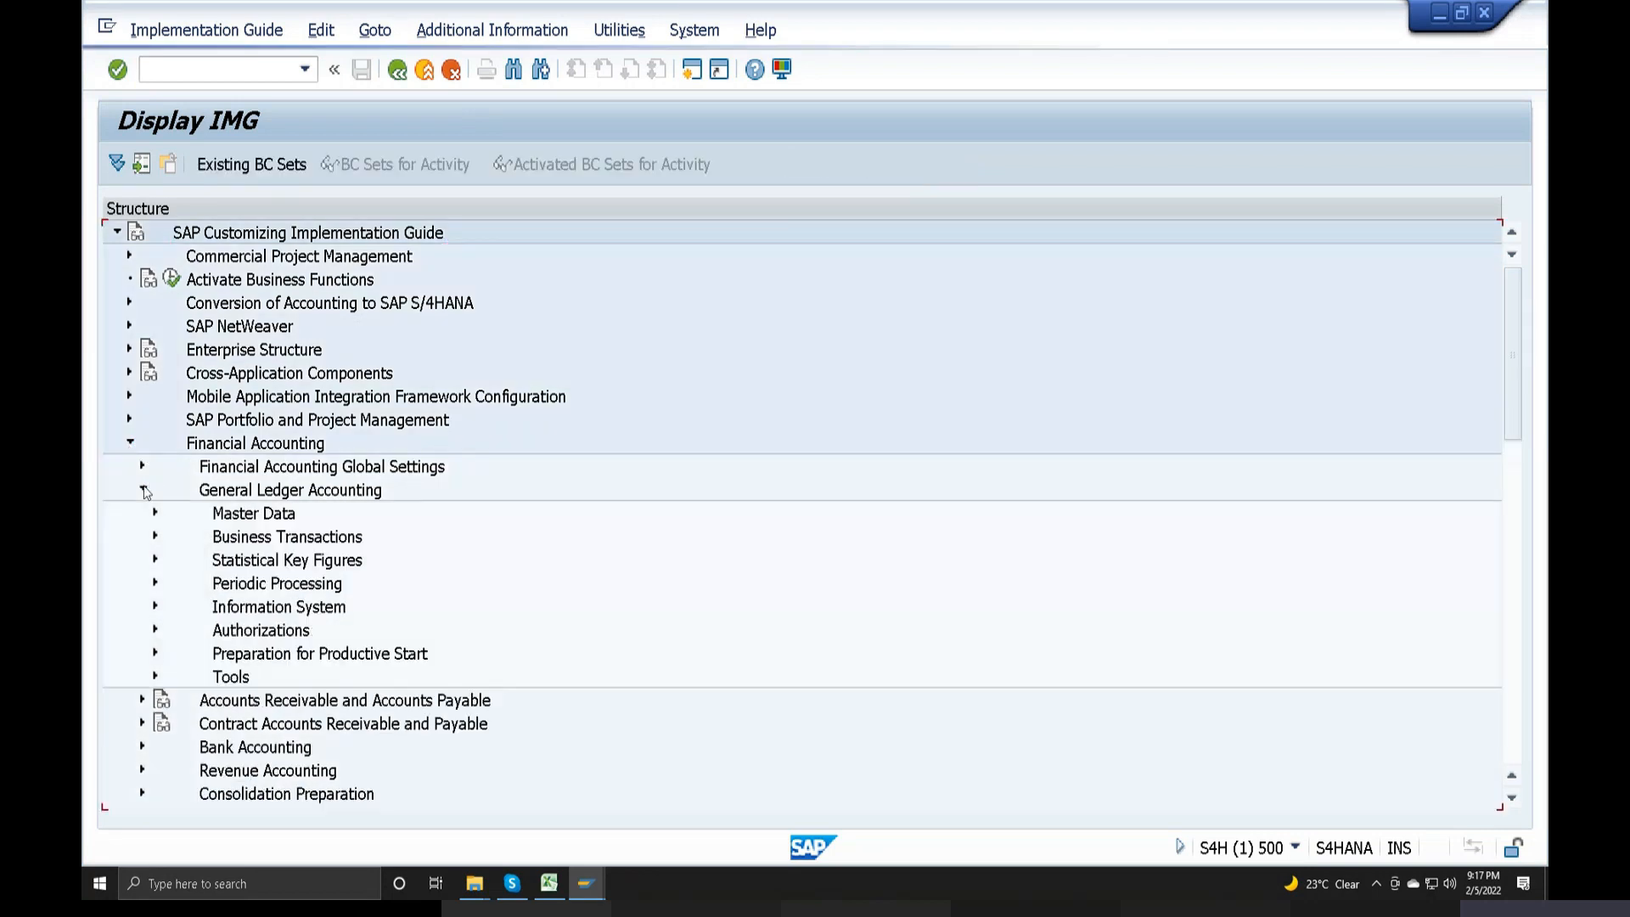
{"action": "left_click", "coordinate": [155, 537]}
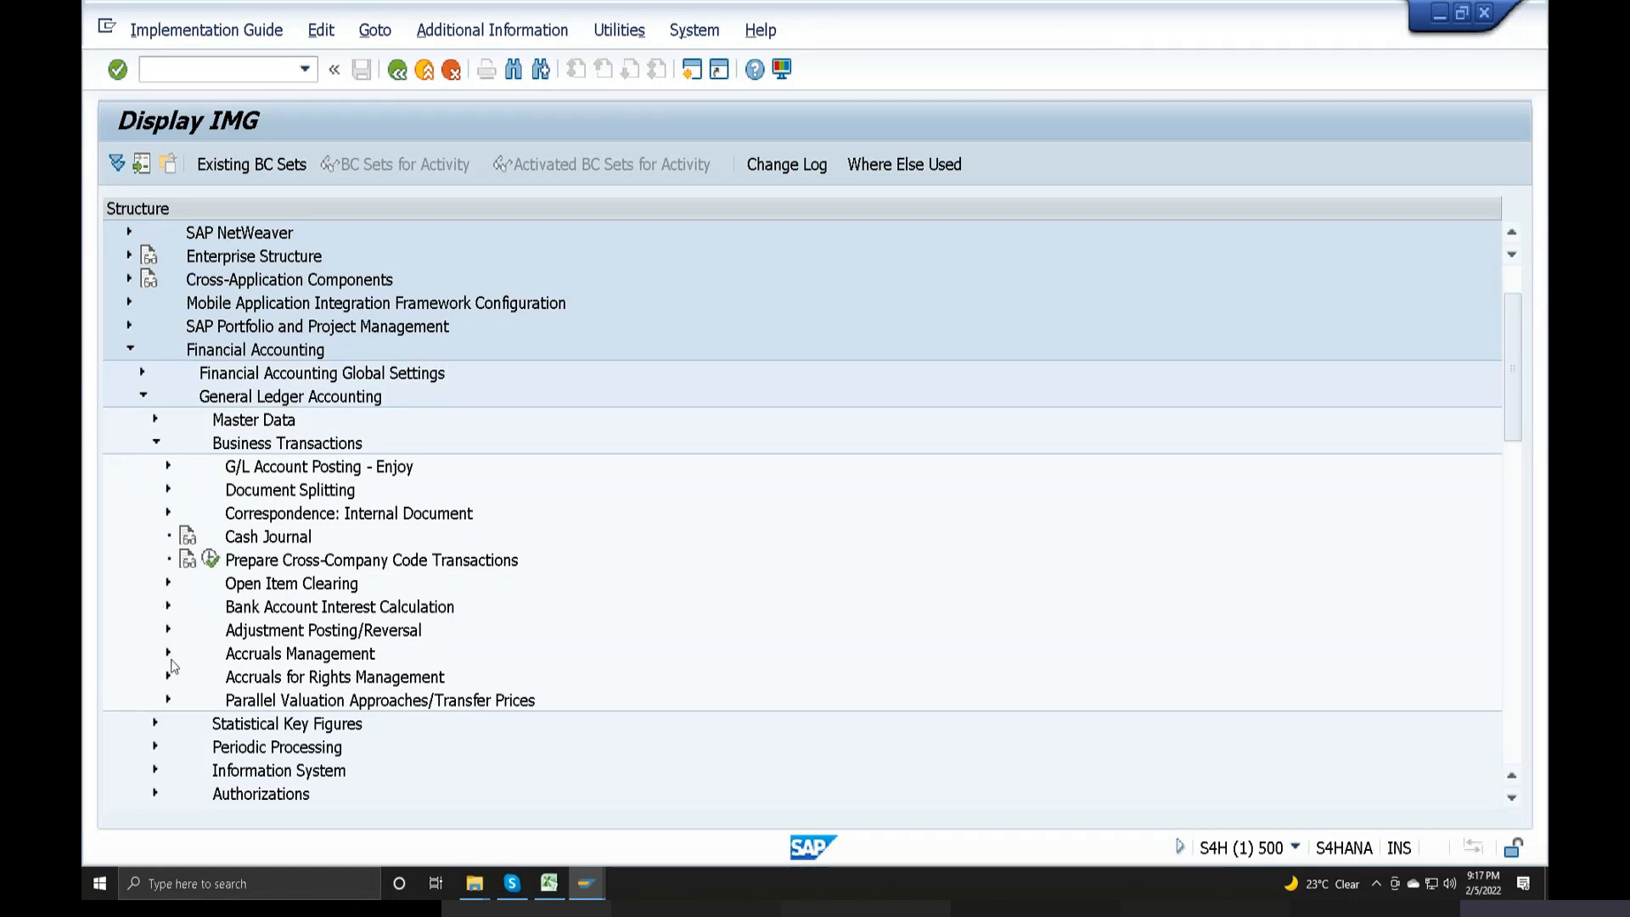
{"action": "left_click", "coordinate": [169, 583]}
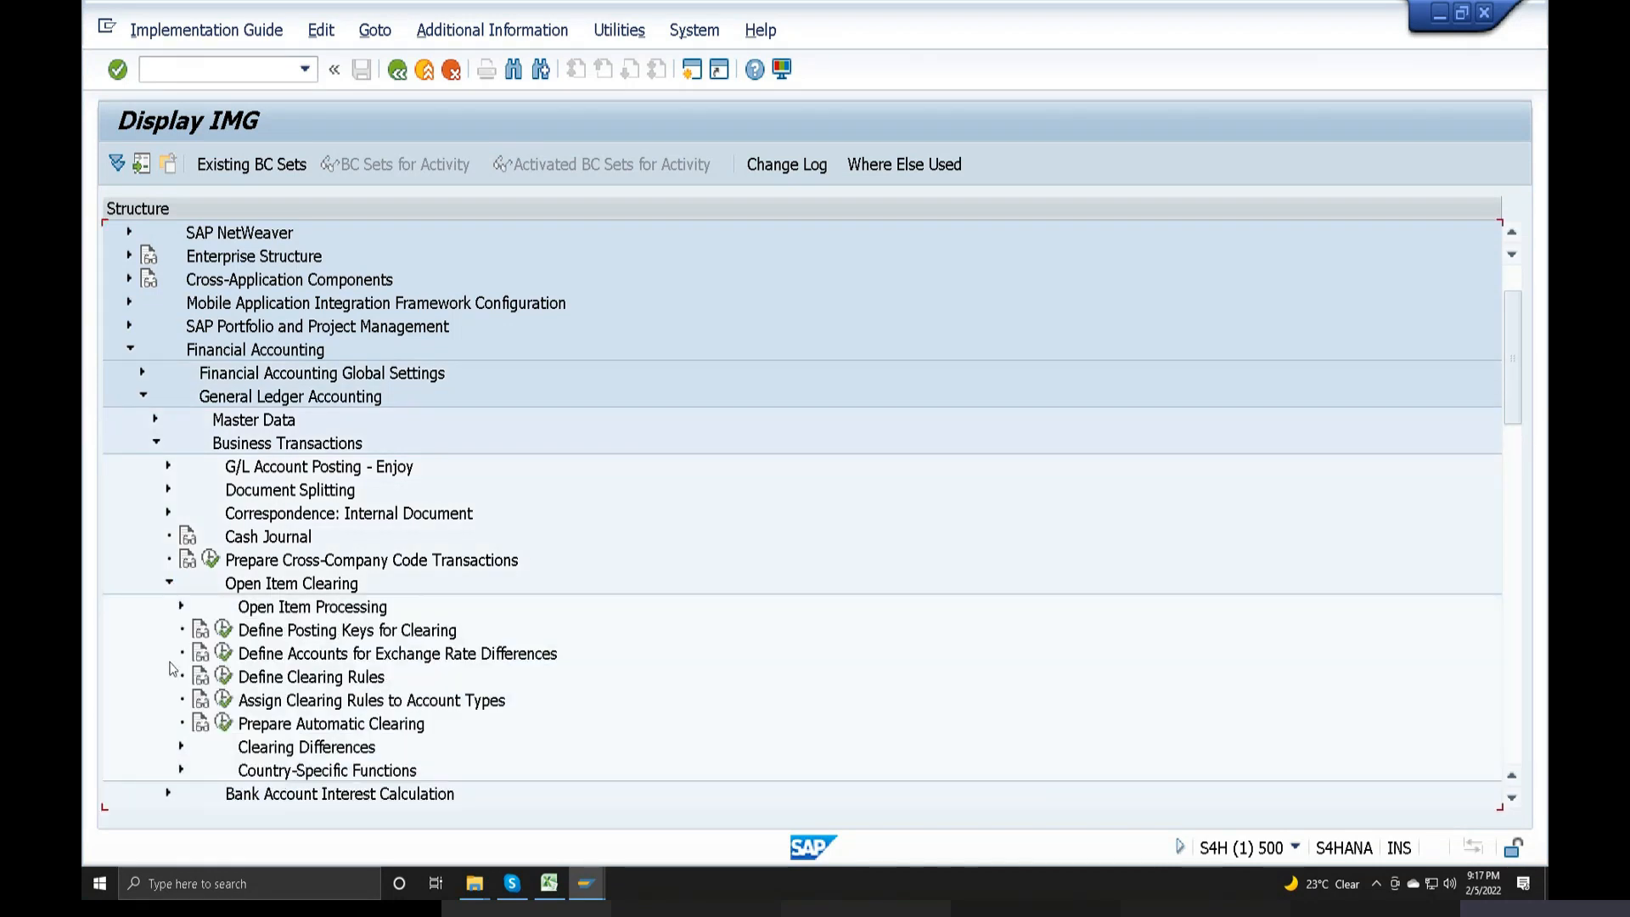
{"action": "left_click", "coordinate": [180, 746]}
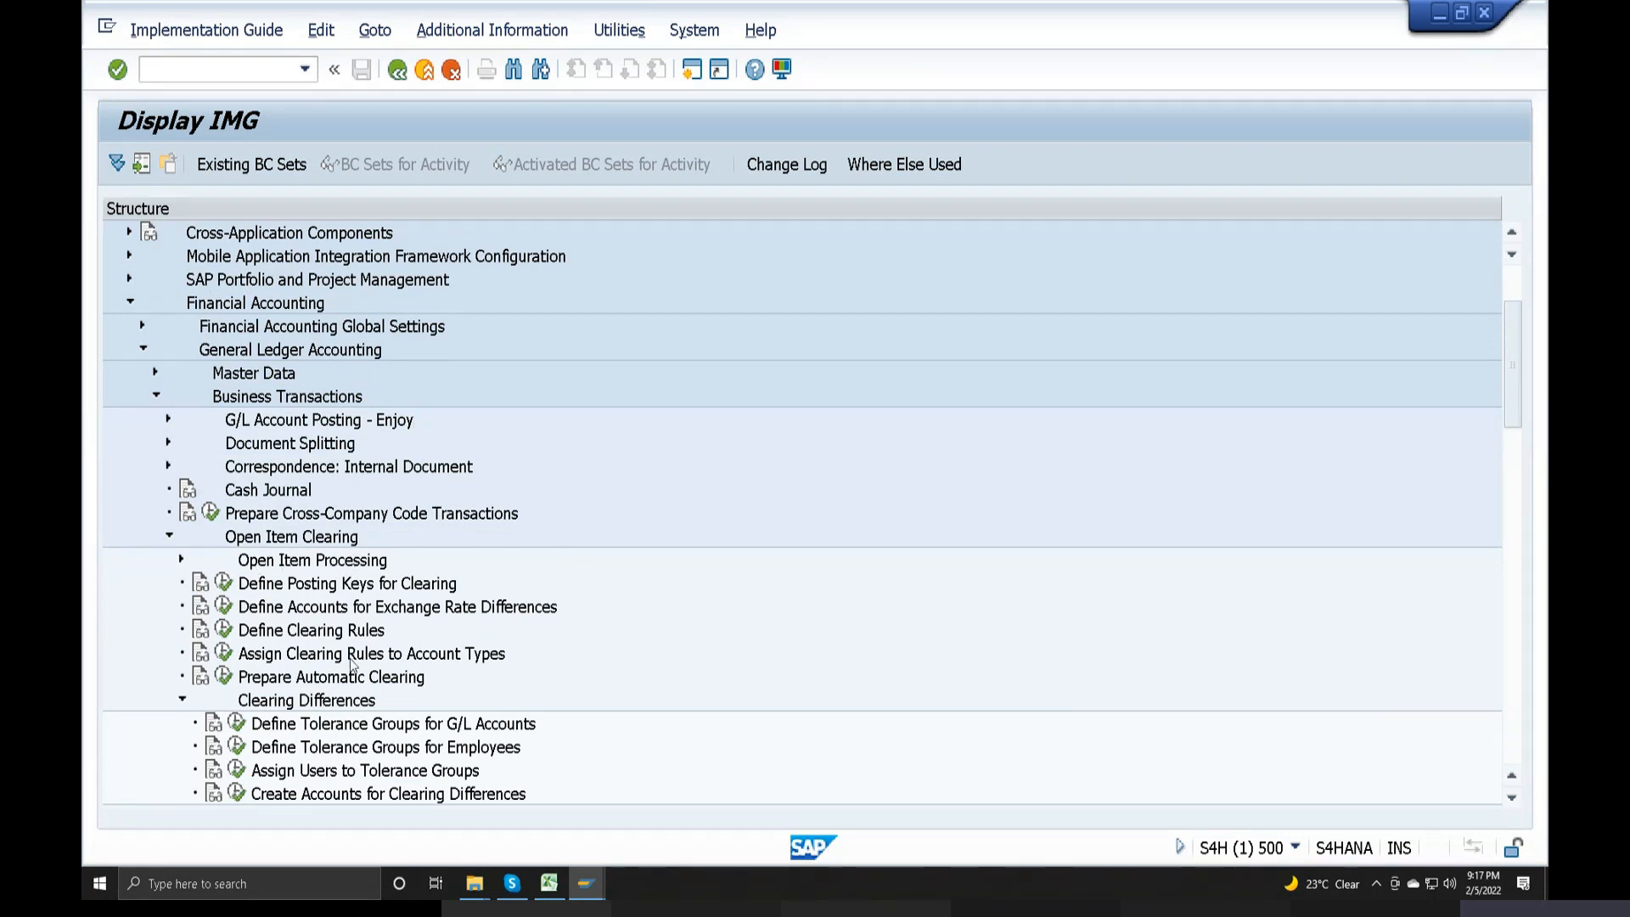
{"action": "scroll", "coordinate": [313, 729], "scroll_direction": "down", "scroll_amount": 1}
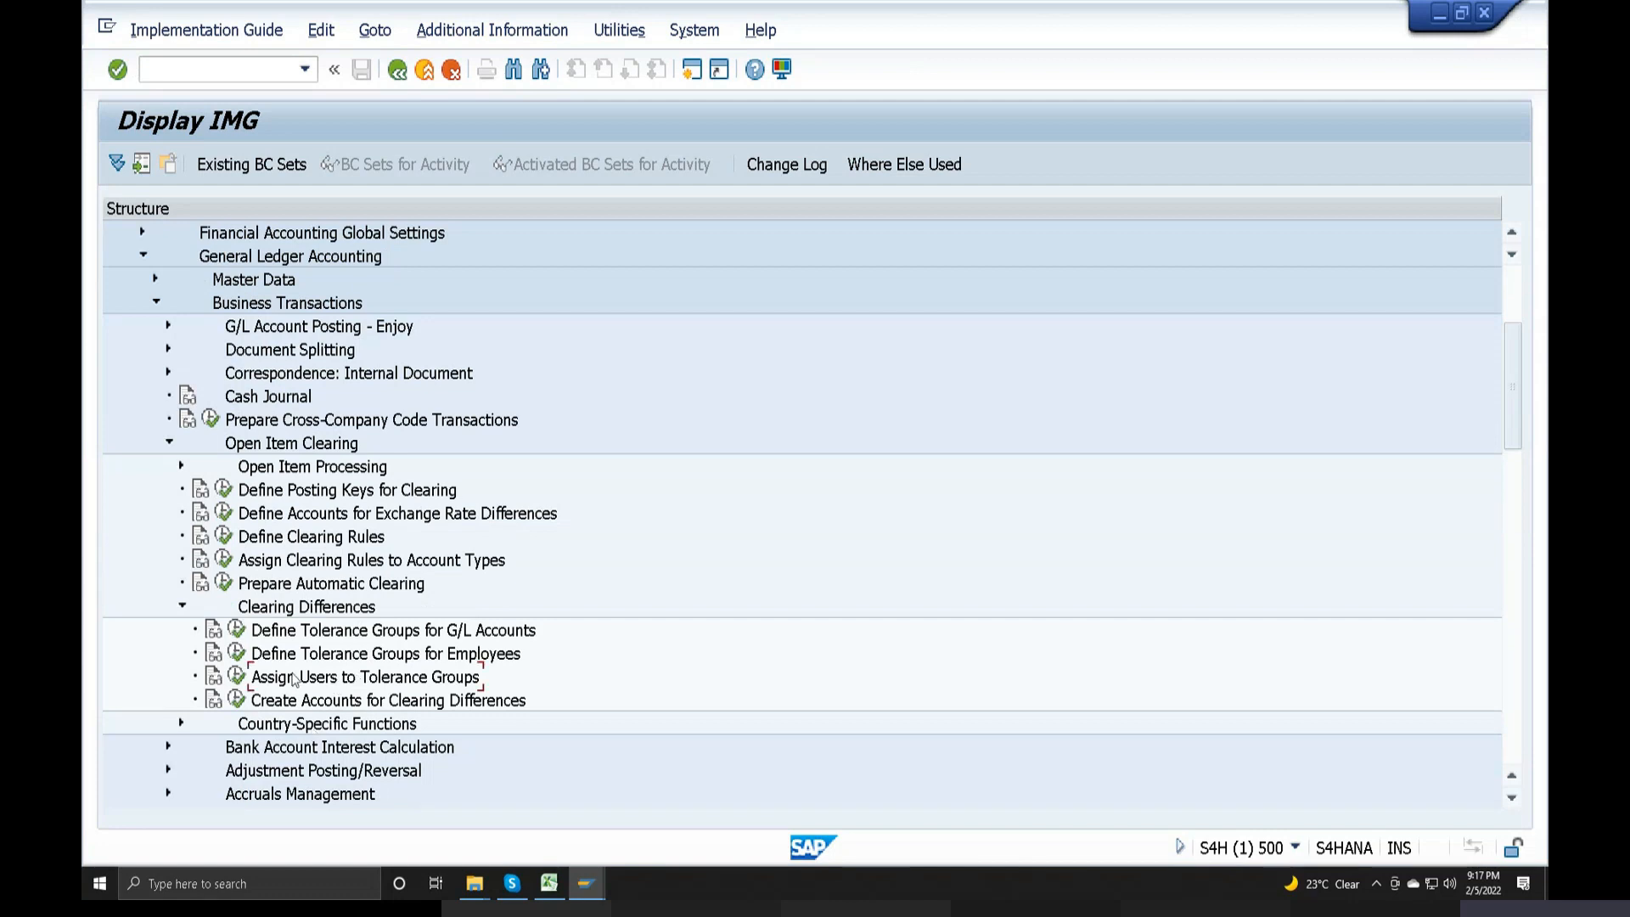
{"action": "left_click", "coordinate": [236, 677]}
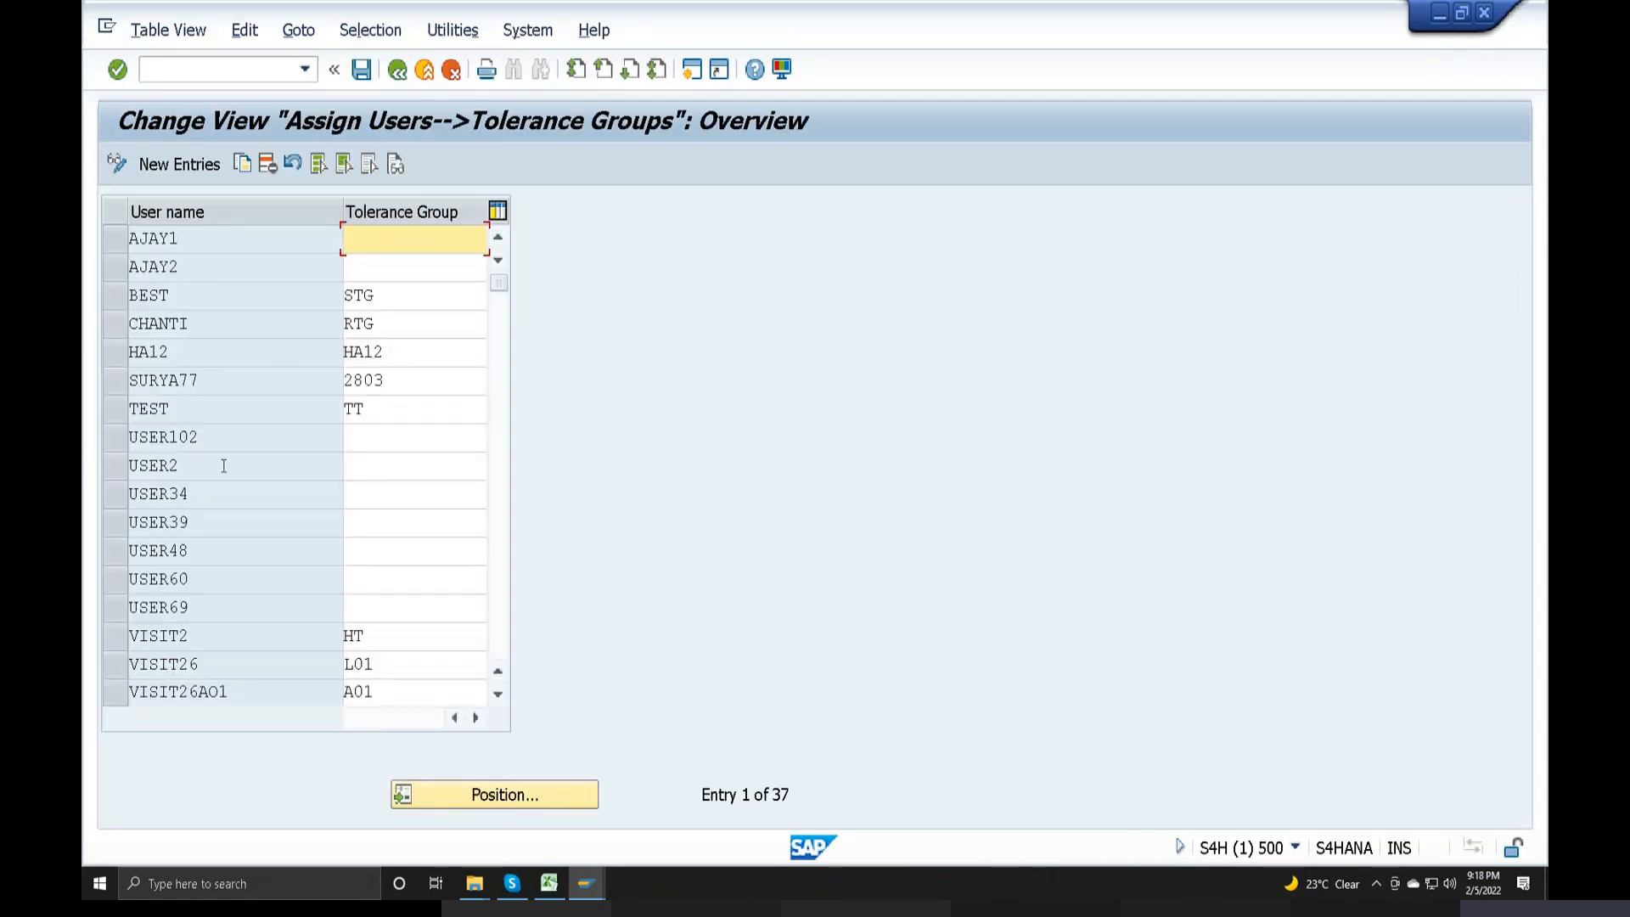
Step: Review the tolerance groups assigned to the users, especially the one for user BEST, and return to the IMG structure
{"action": "double_click", "coordinate": [408, 294]}
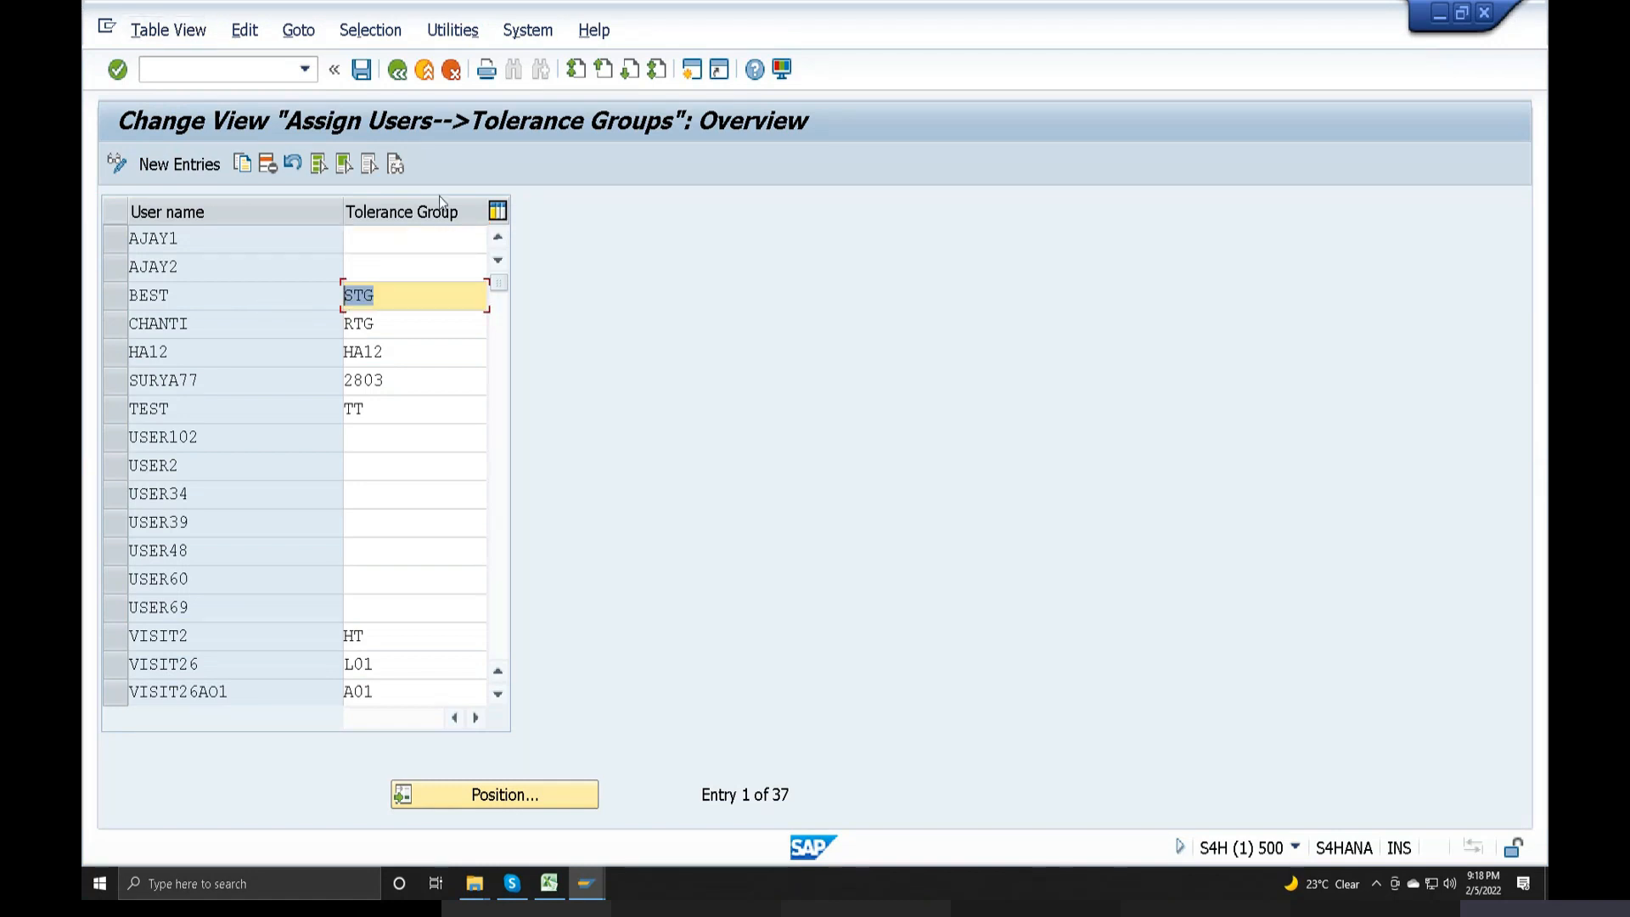
{"action": "double_click", "coordinate": [428, 415]}
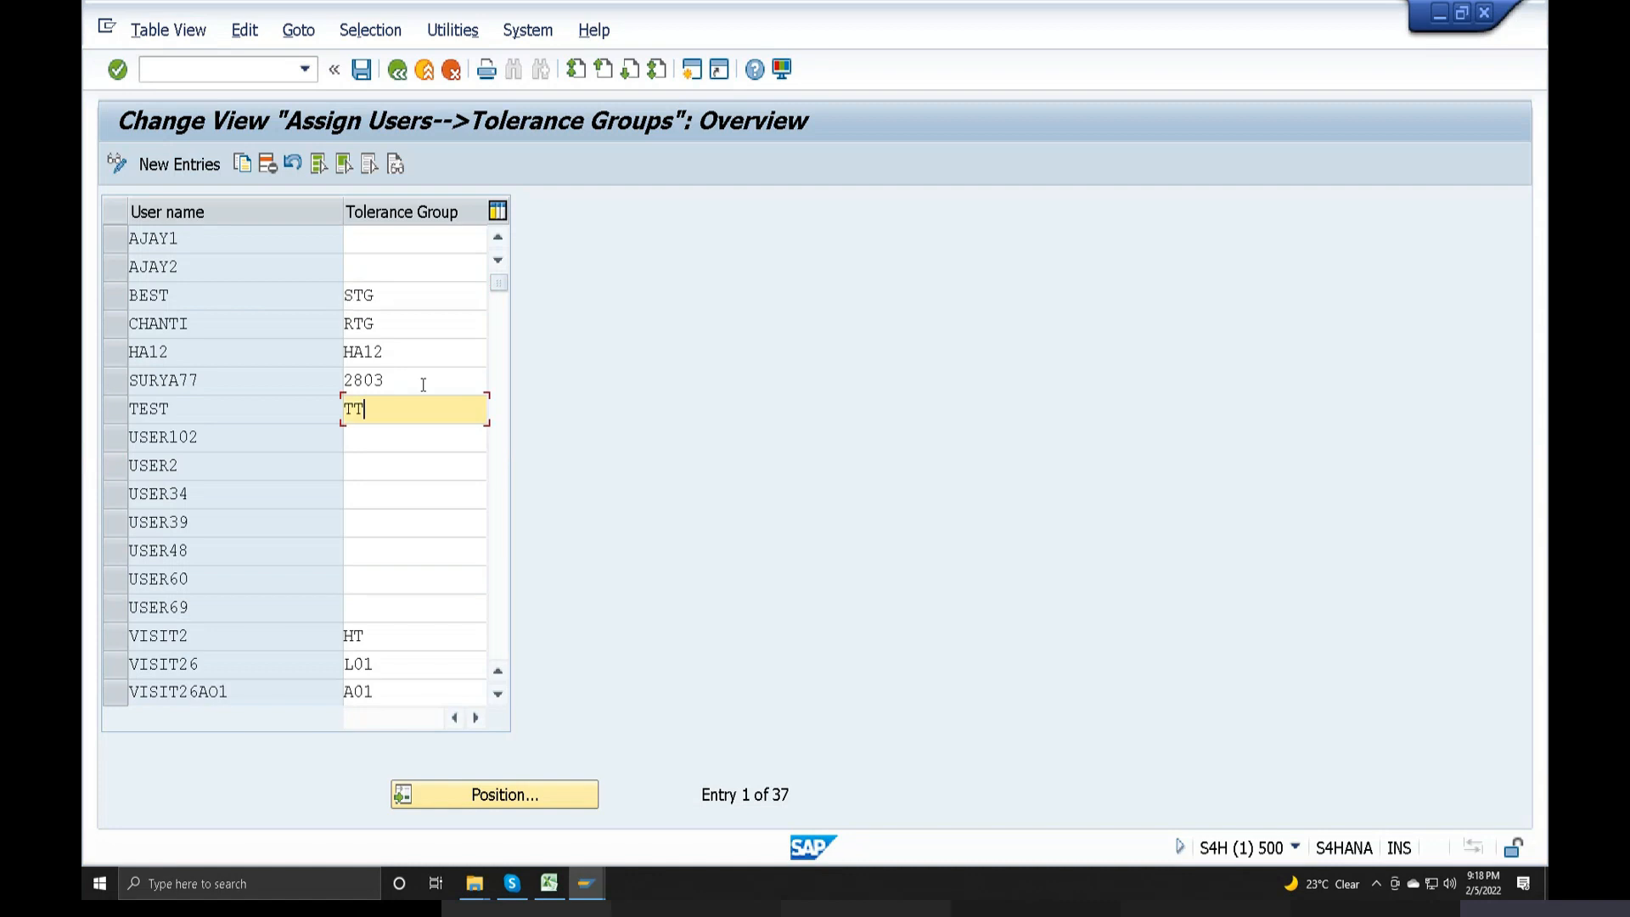
{"action": "double_click", "coordinate": [436, 297]}
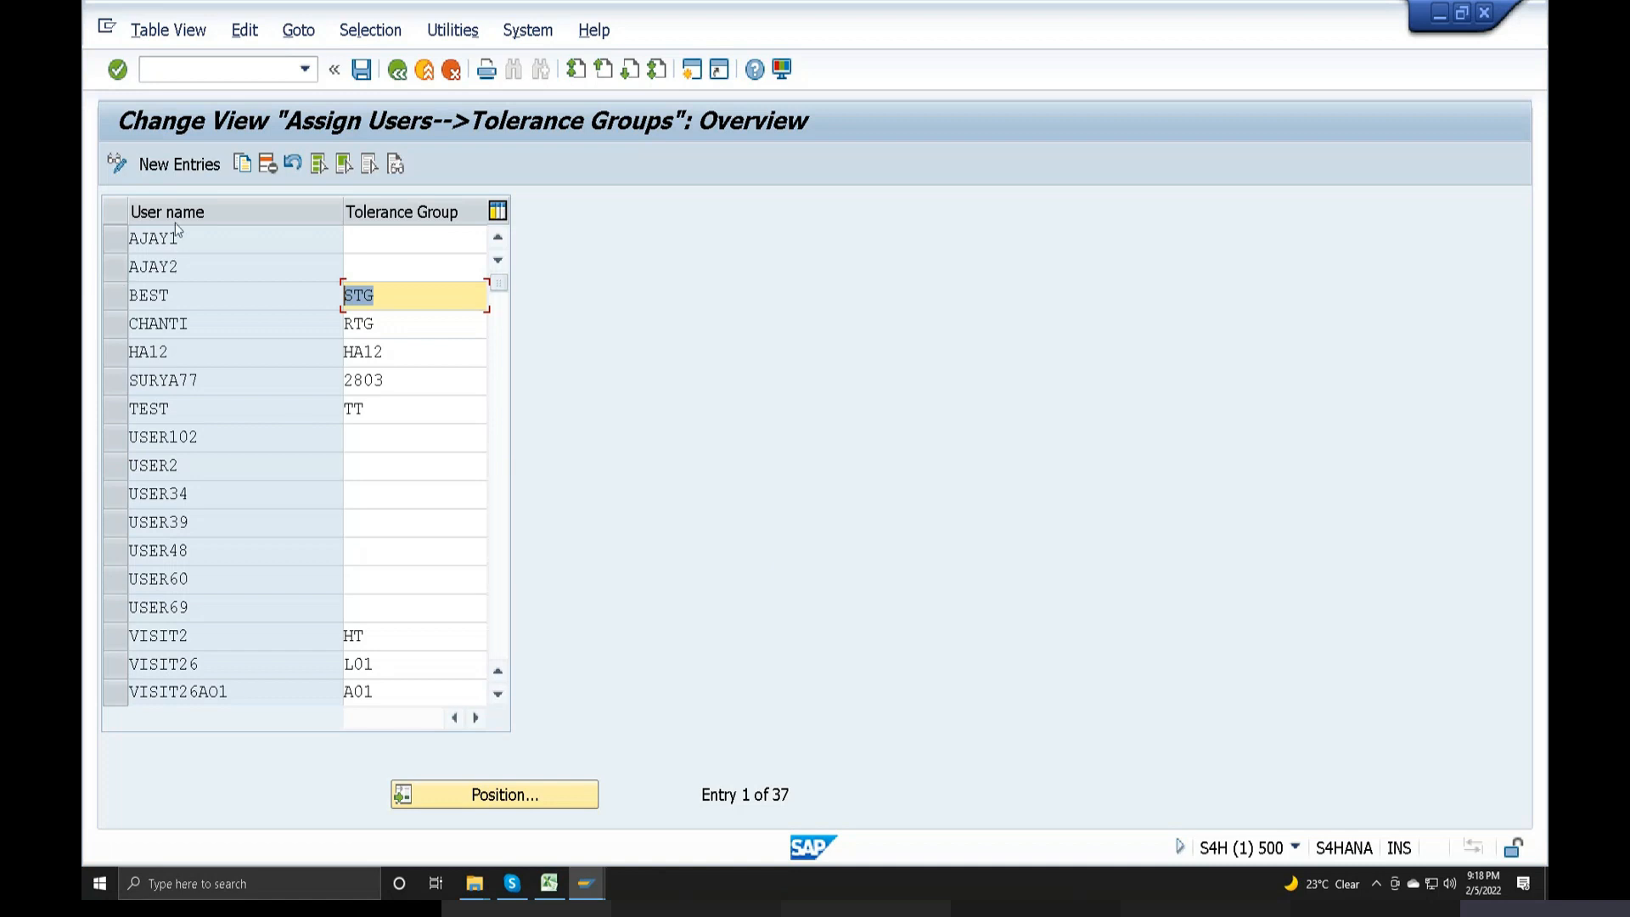
{"action": "left_click", "coordinate": [420, 321]}
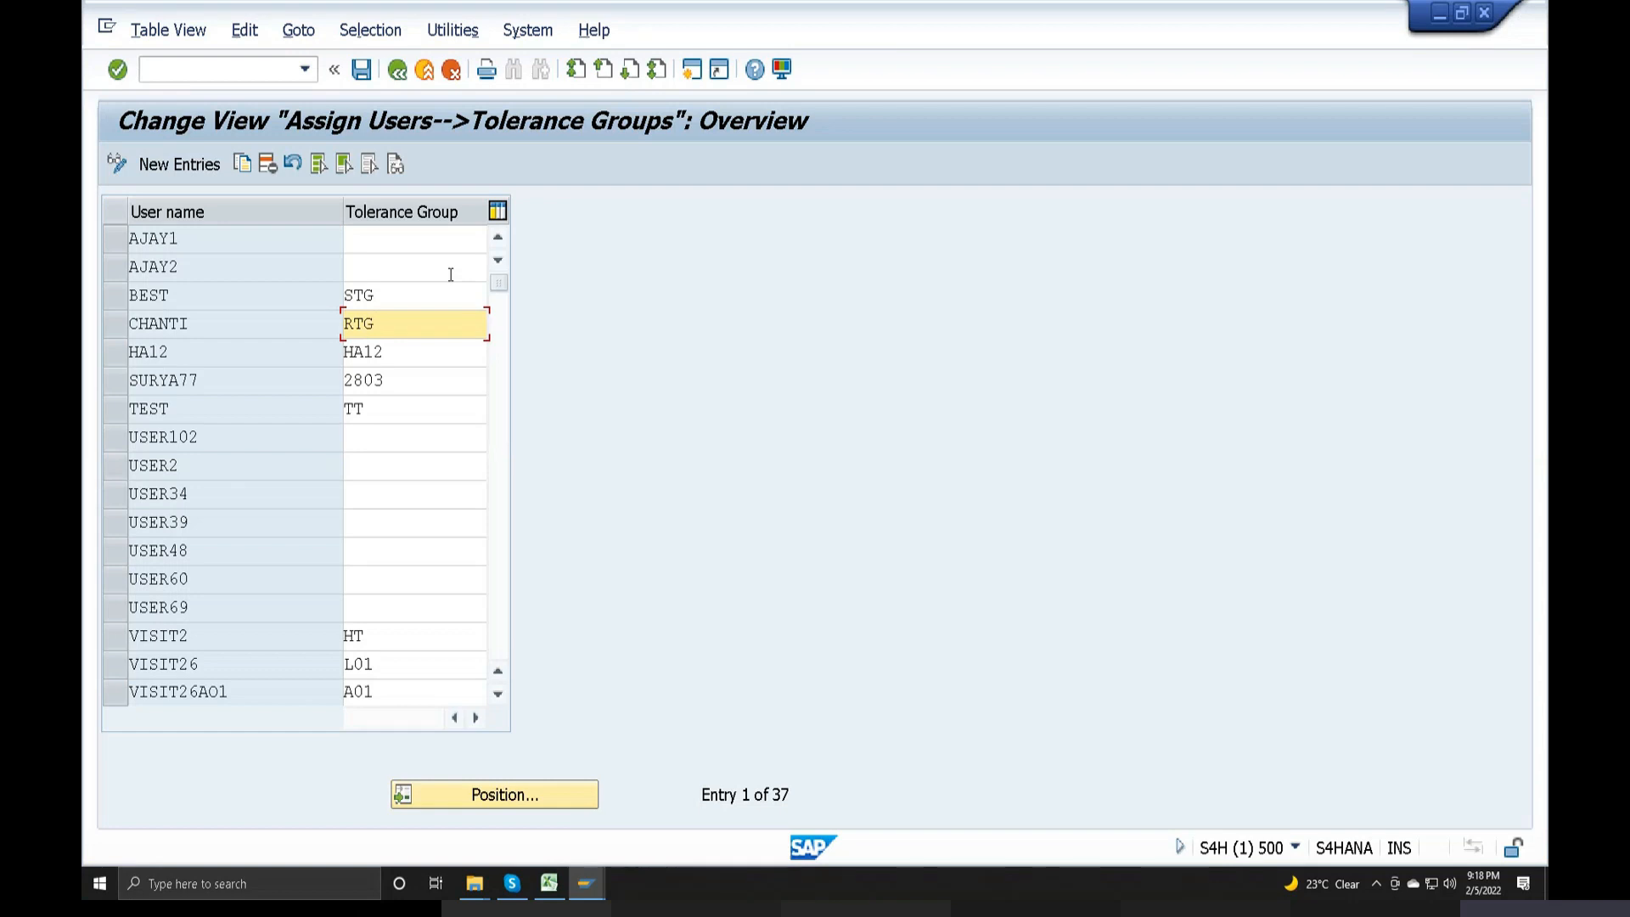
{"action": "double_click", "coordinate": [403, 297]}
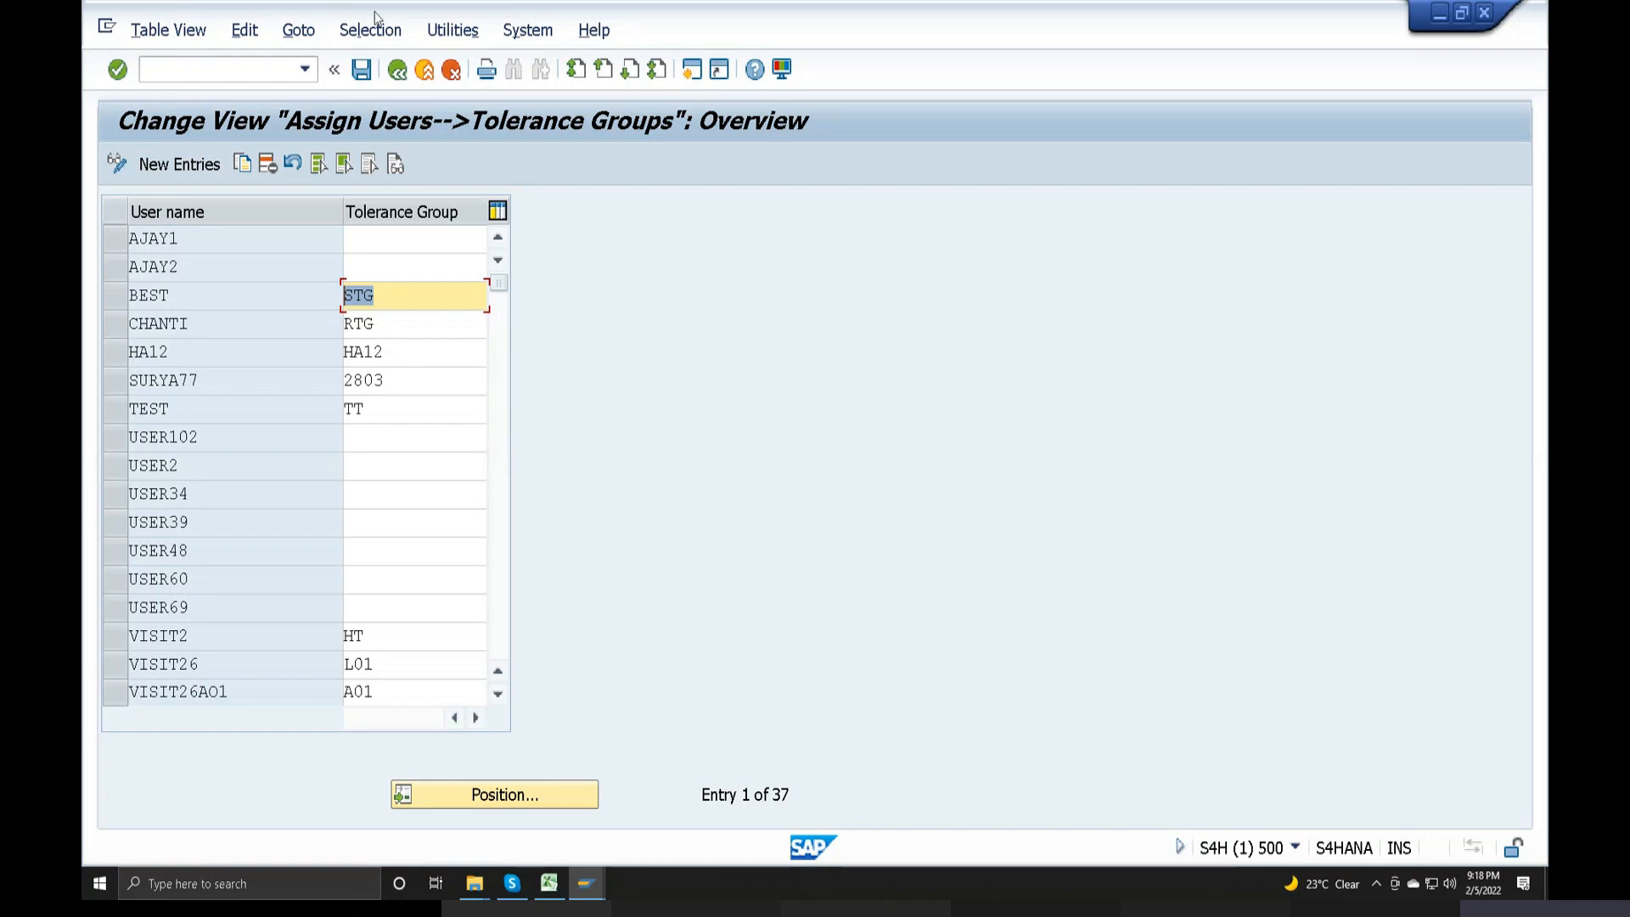
{"action": "left_click", "coordinate": [398, 69]}
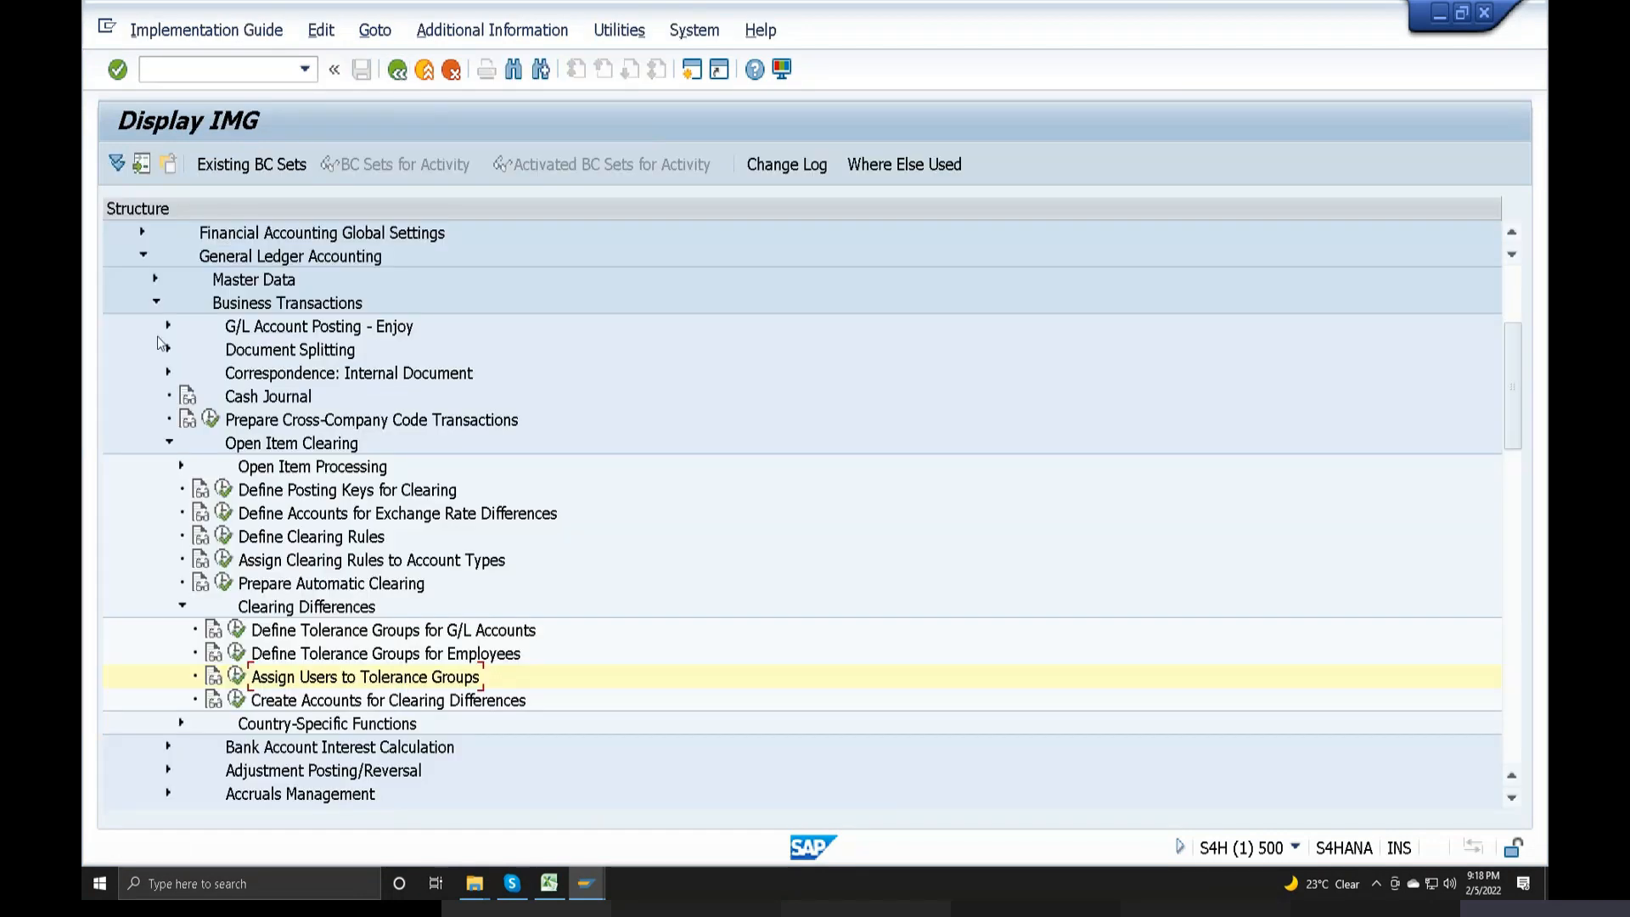
Step: Collapse the Business Transactions and General Ledger Accounting nodes in the IMG structure
{"action": "left_click", "coordinate": [157, 306]}
{"action": "scroll", "coordinate": [161, 315], "scroll_direction": "up", "scroll_amount": 1}
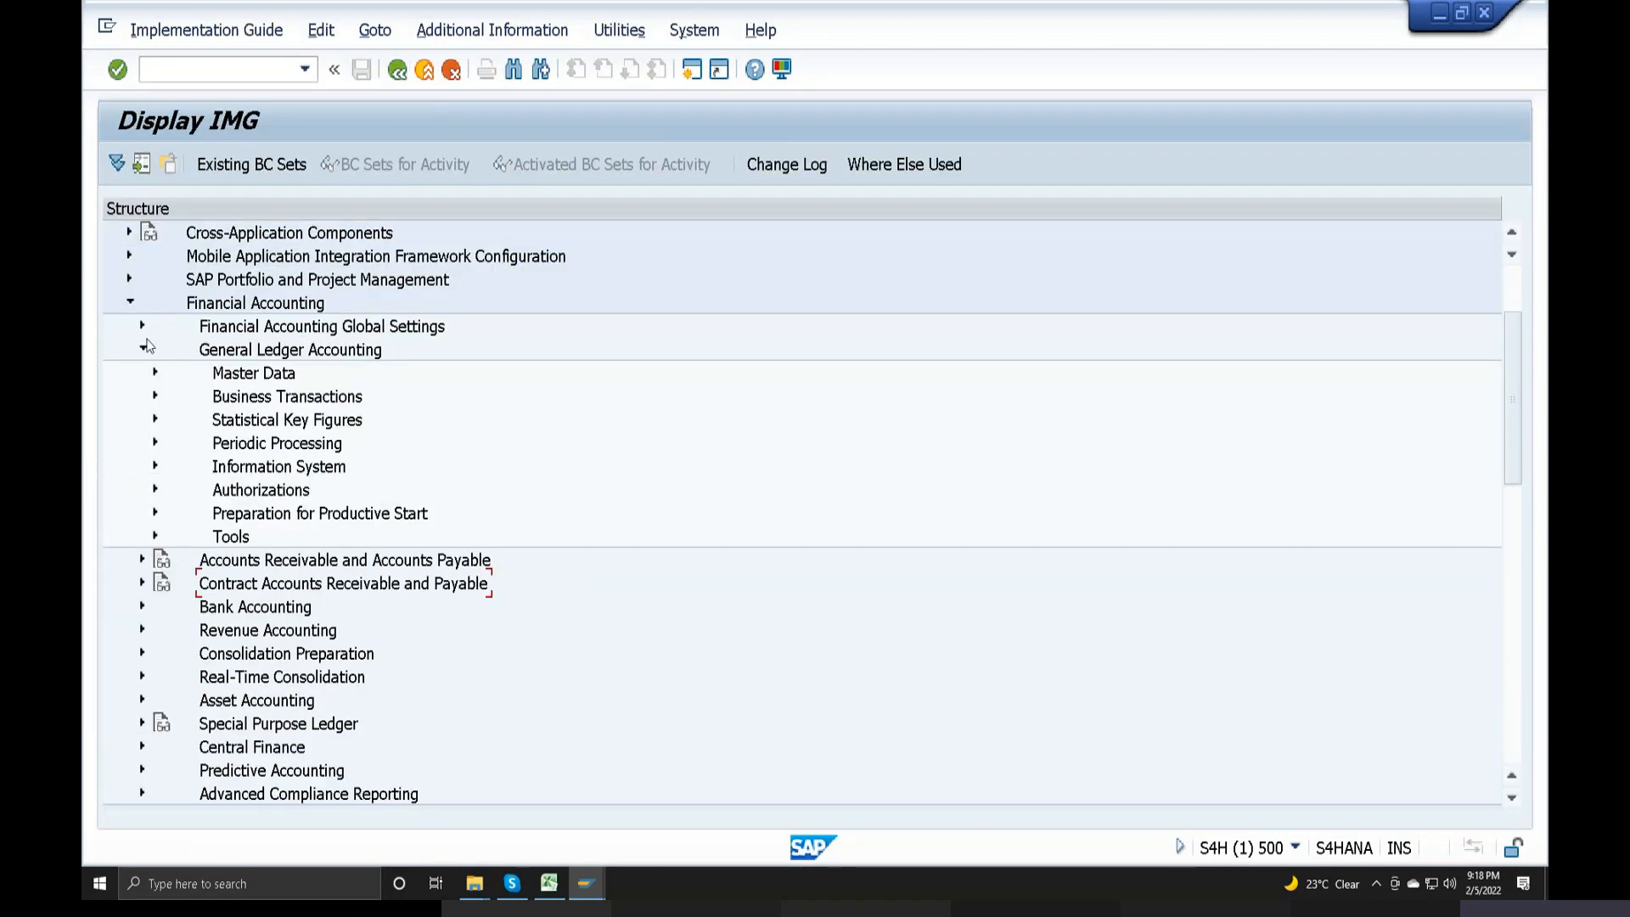
{"action": "left_click", "coordinate": [142, 348]}
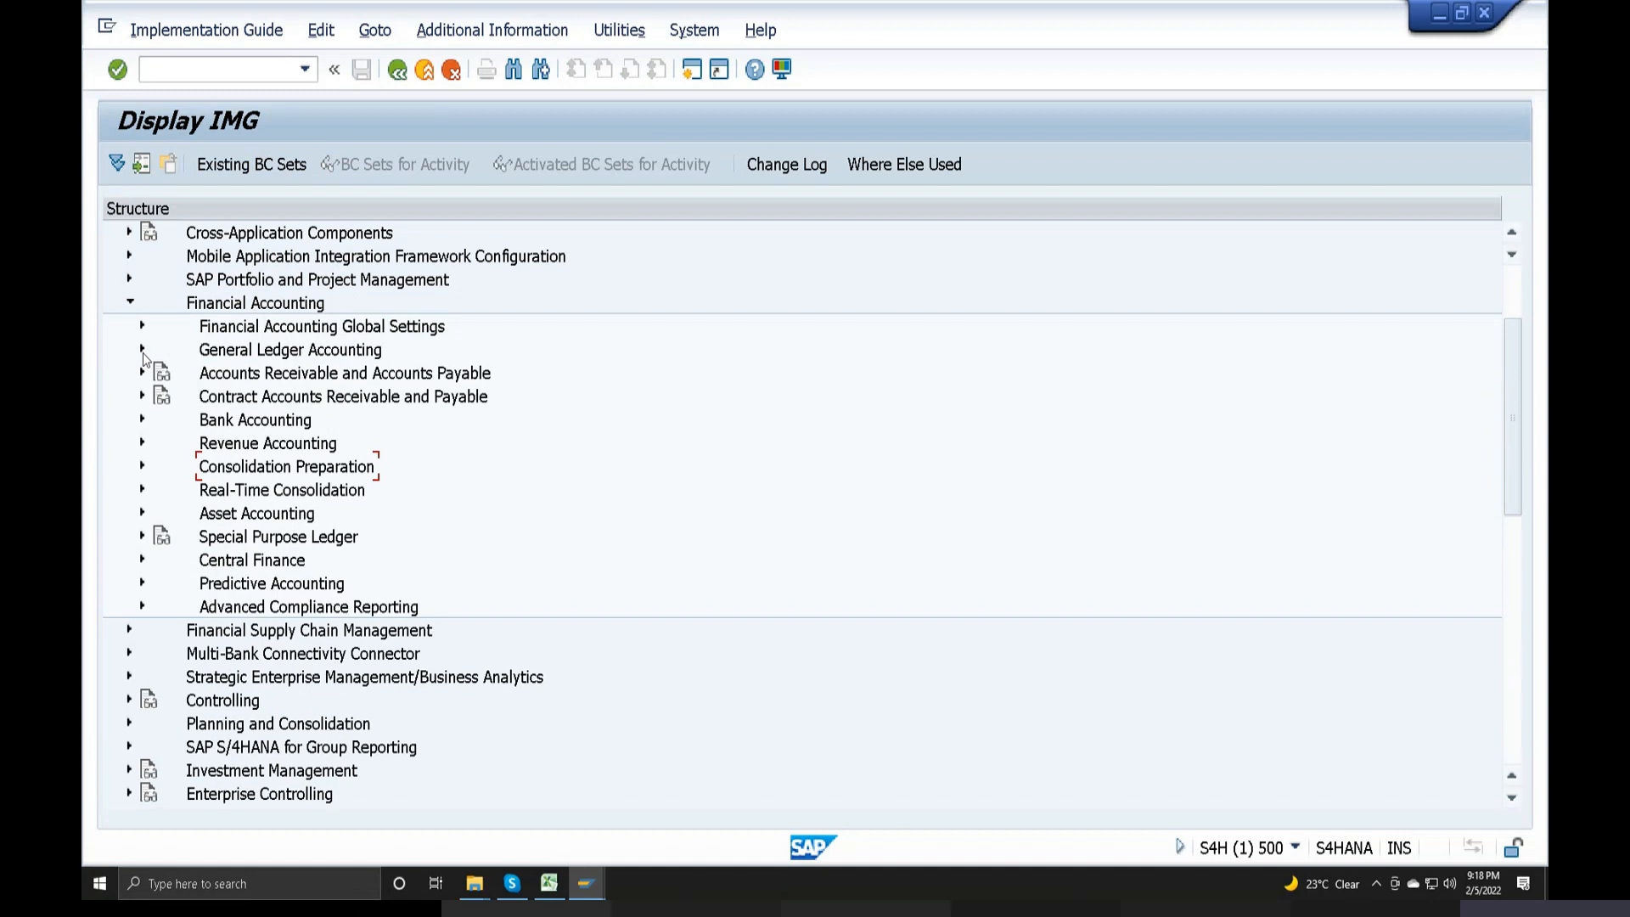
{"action": "left_click", "coordinate": [143, 326]}
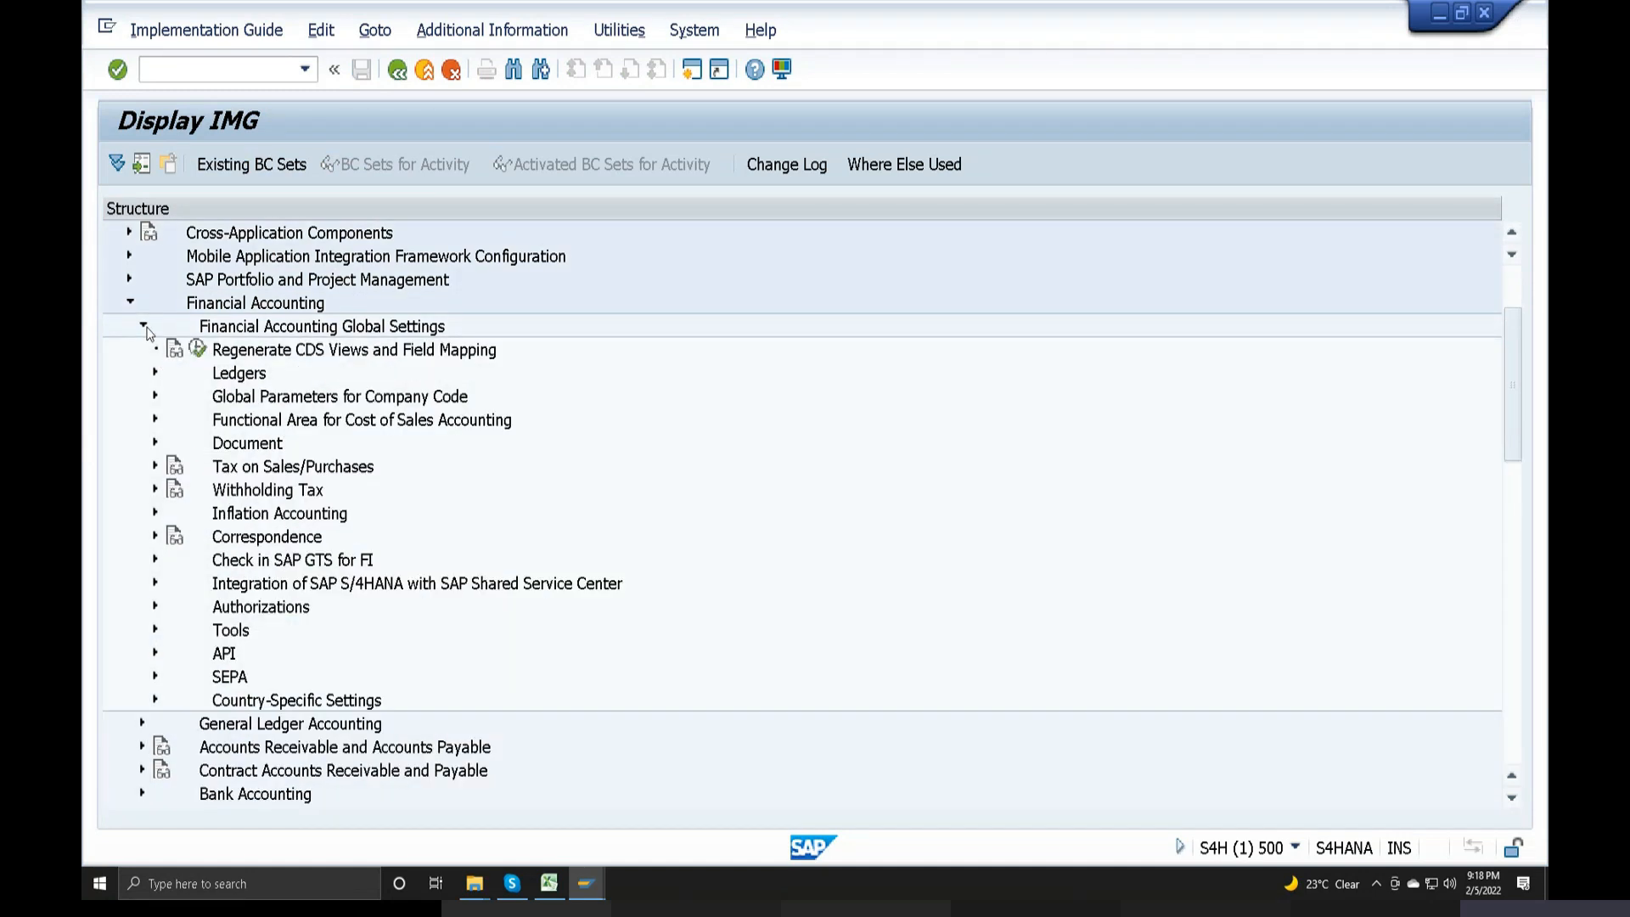
{"action": "left_click", "coordinate": [156, 374]}
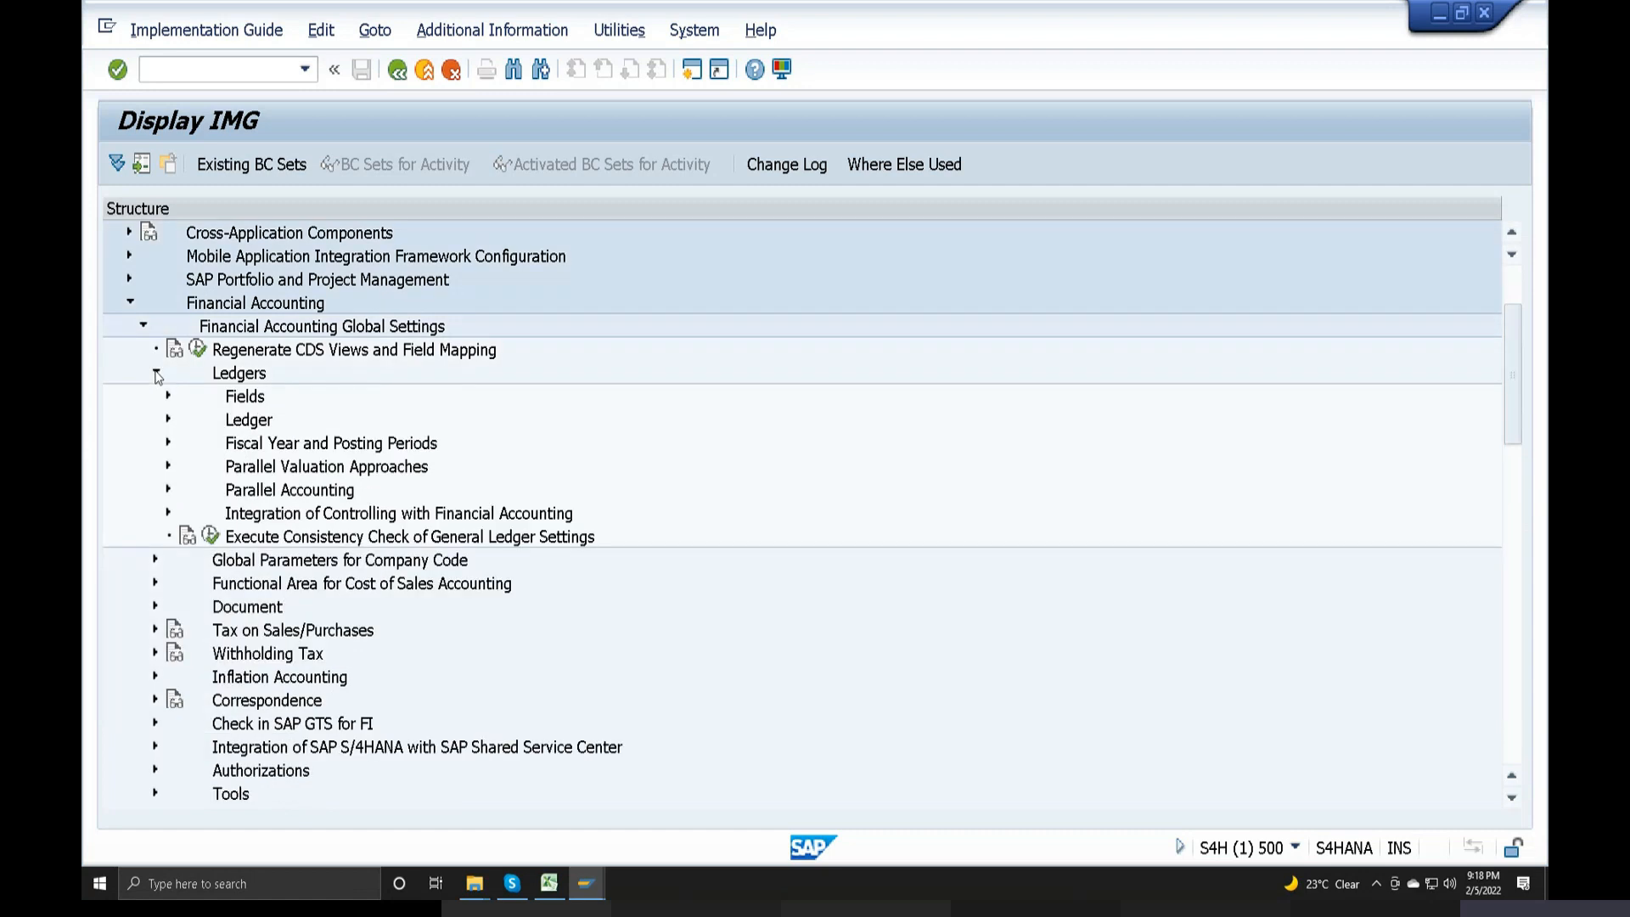
{"action": "left_click", "coordinate": [169, 397]}
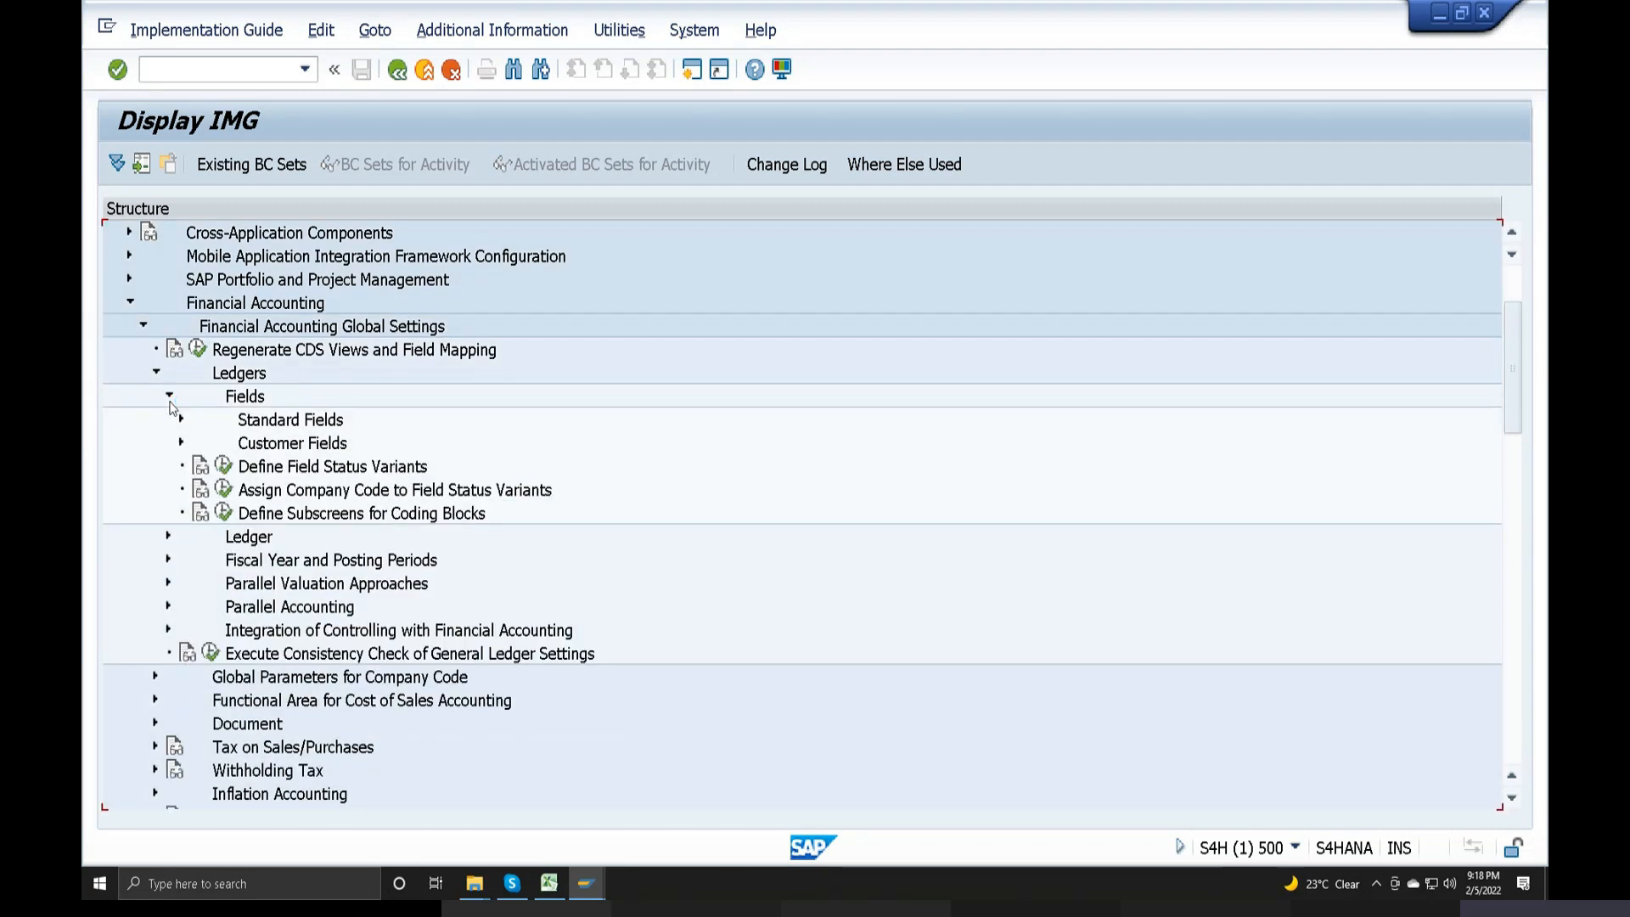
{"action": "left_click", "coordinate": [157, 373]}
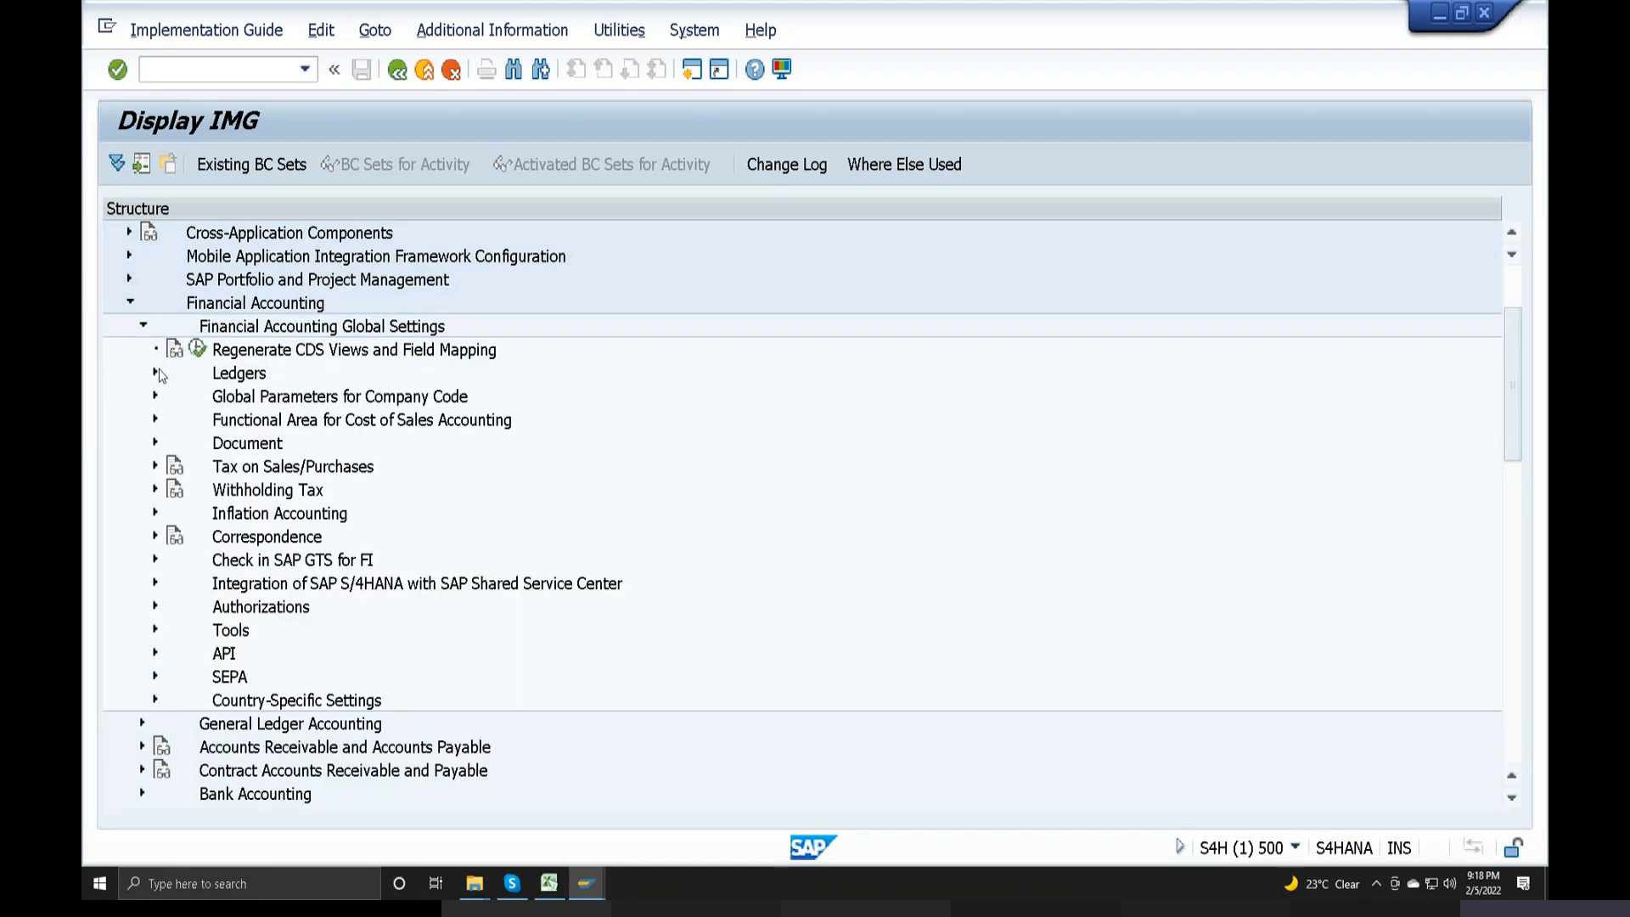
{"action": "left_click", "coordinate": [144, 326]}
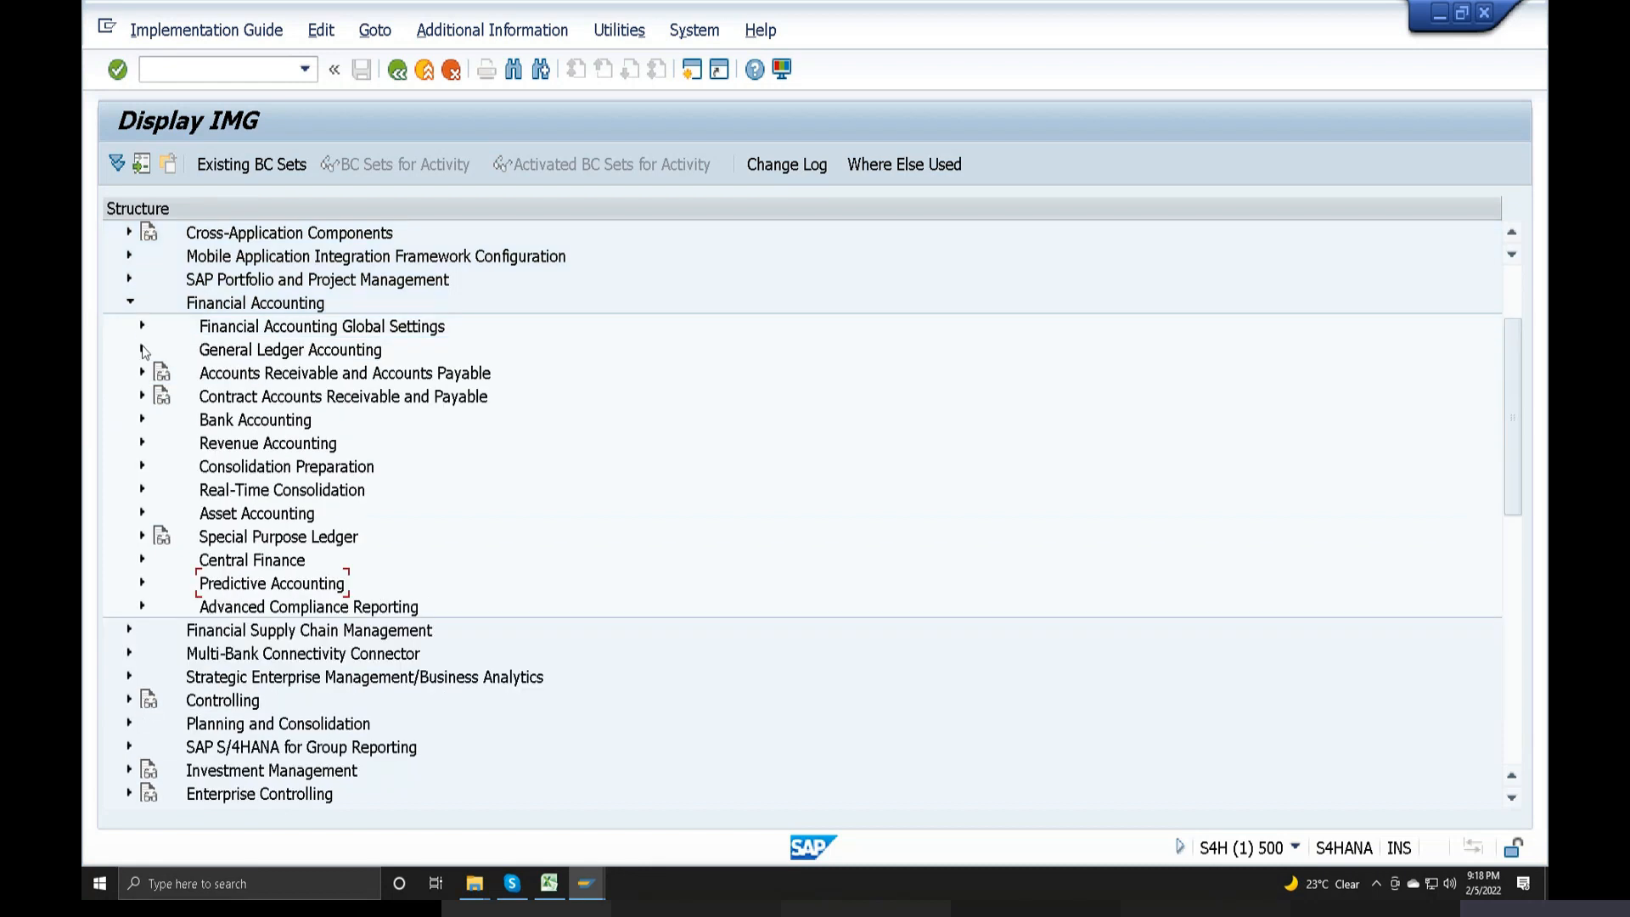
{"action": "left_click", "coordinate": [143, 350]}
{"action": "left_click", "coordinate": [143, 349]}
Step: Open Define Document Types under Financial Accounting Global Settings > Document > Document Types
{"action": "left_click", "coordinate": [142, 326]}
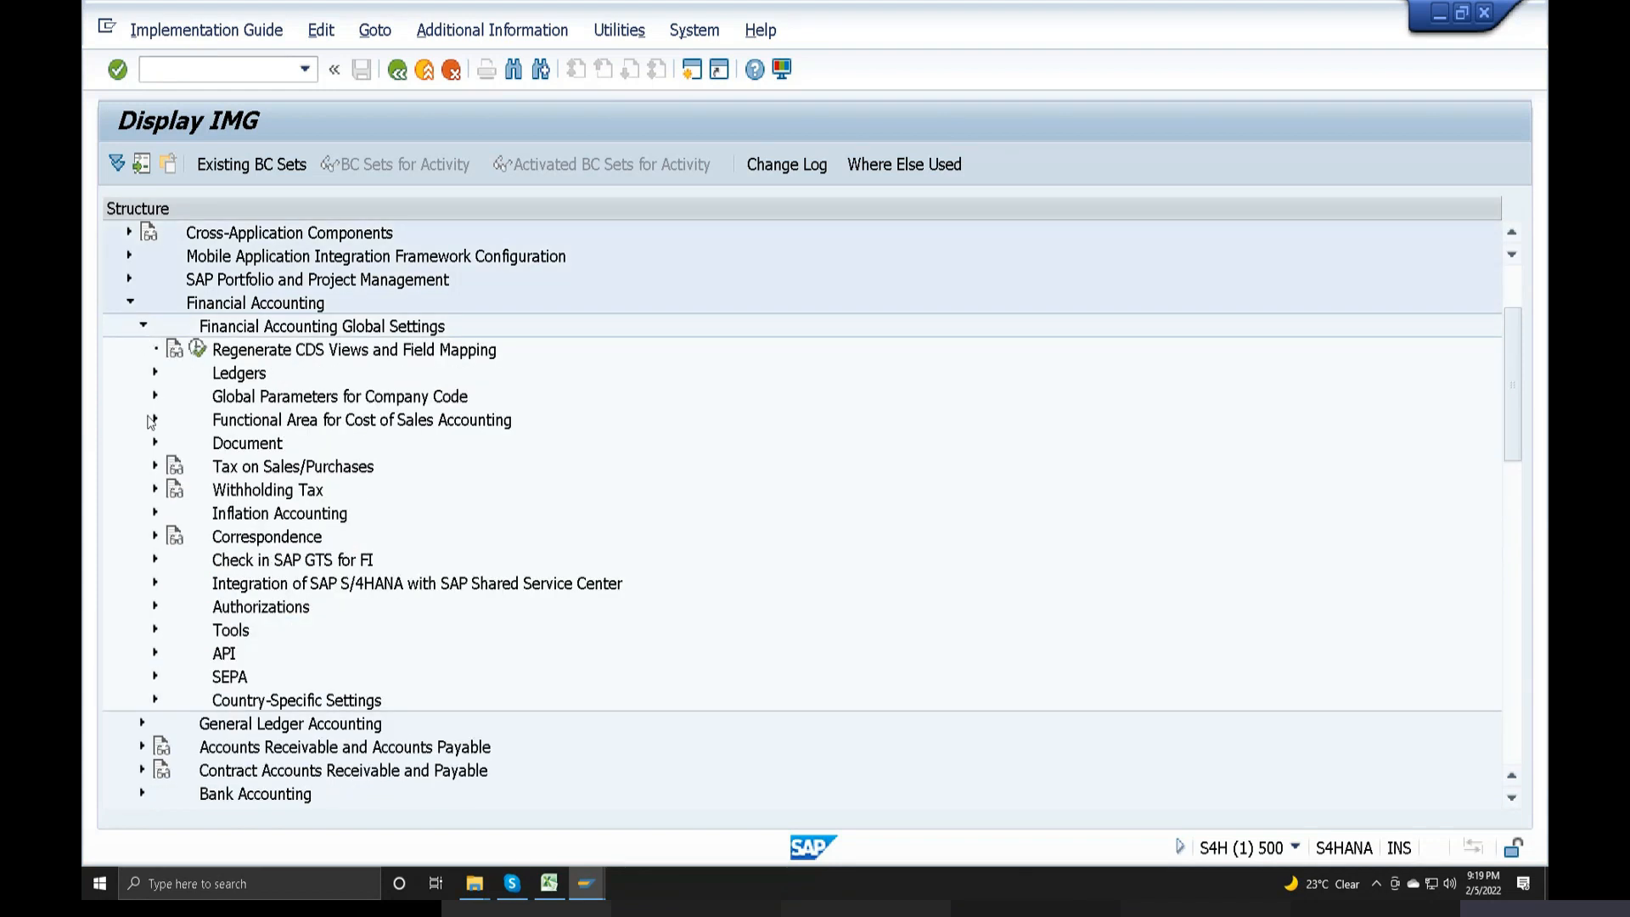
{"action": "left_click", "coordinate": [157, 453]}
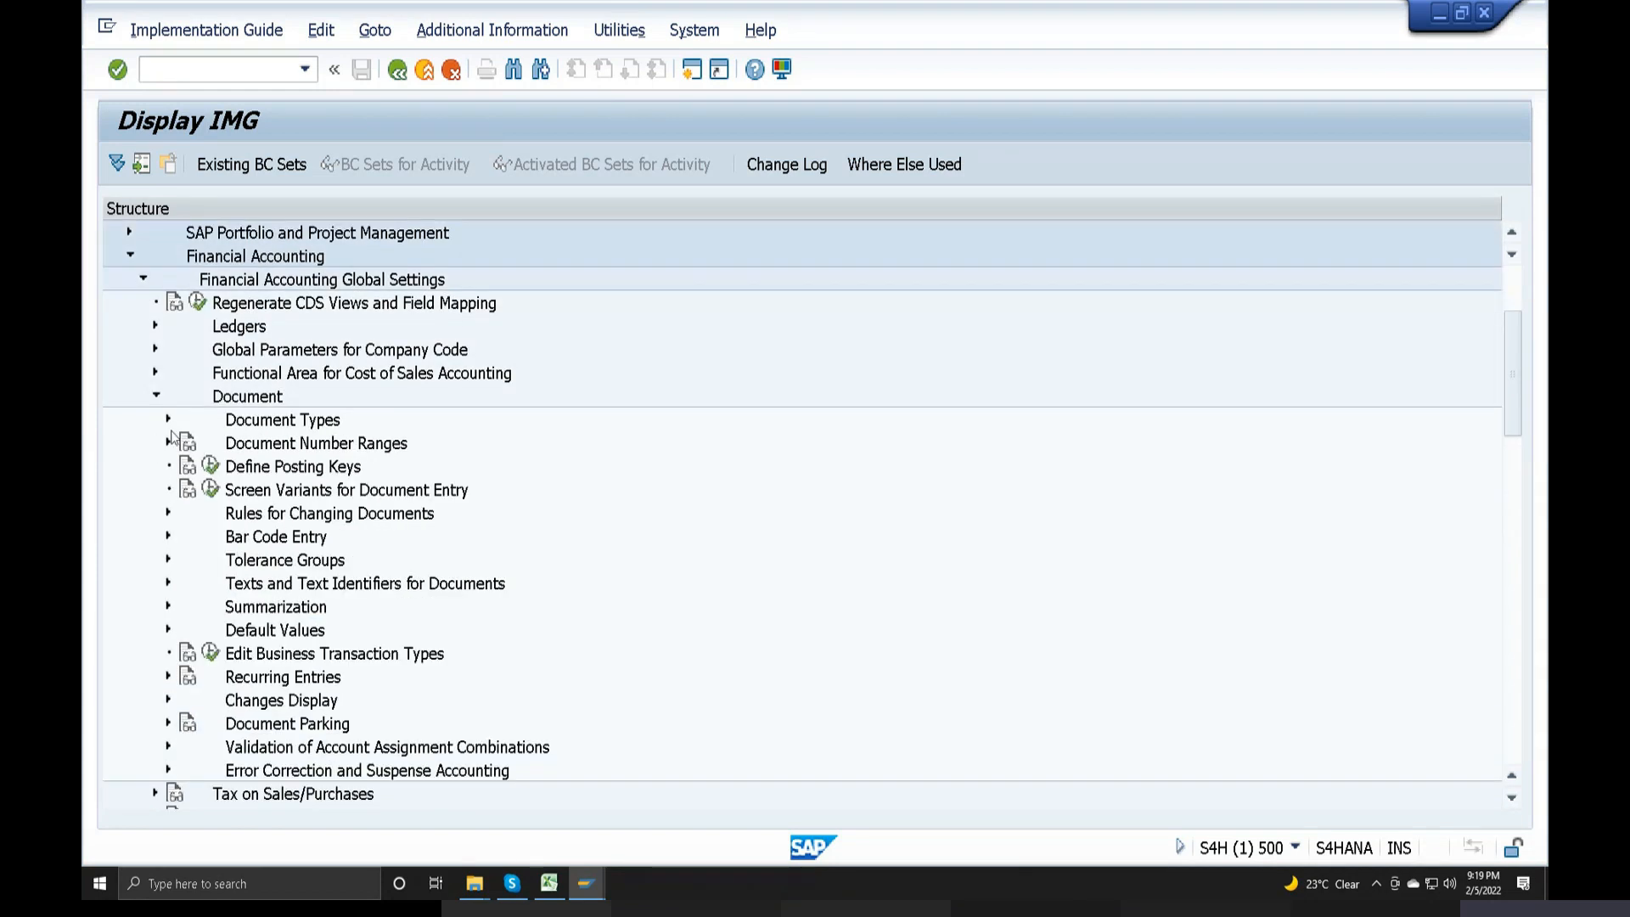
{"action": "left_click", "coordinate": [169, 420]}
{"action": "left_click", "coordinate": [223, 442]}
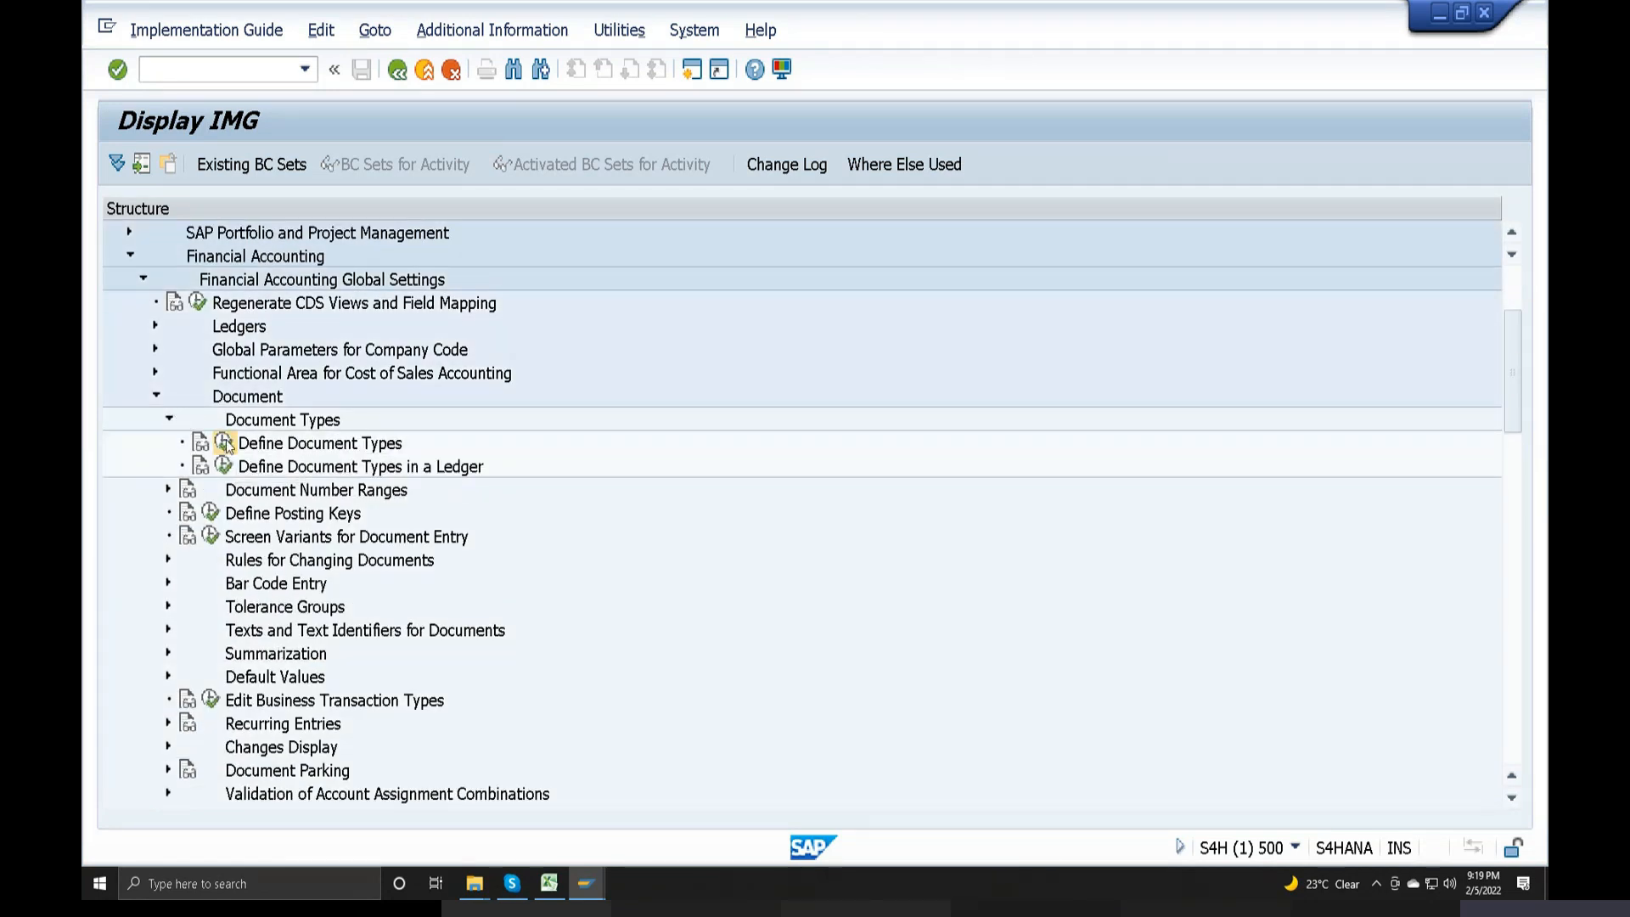
Step: Find document type SA in the list, view its details including the number range, and return to the IMG structure
{"action": "left_click", "coordinate": [377, 796]}
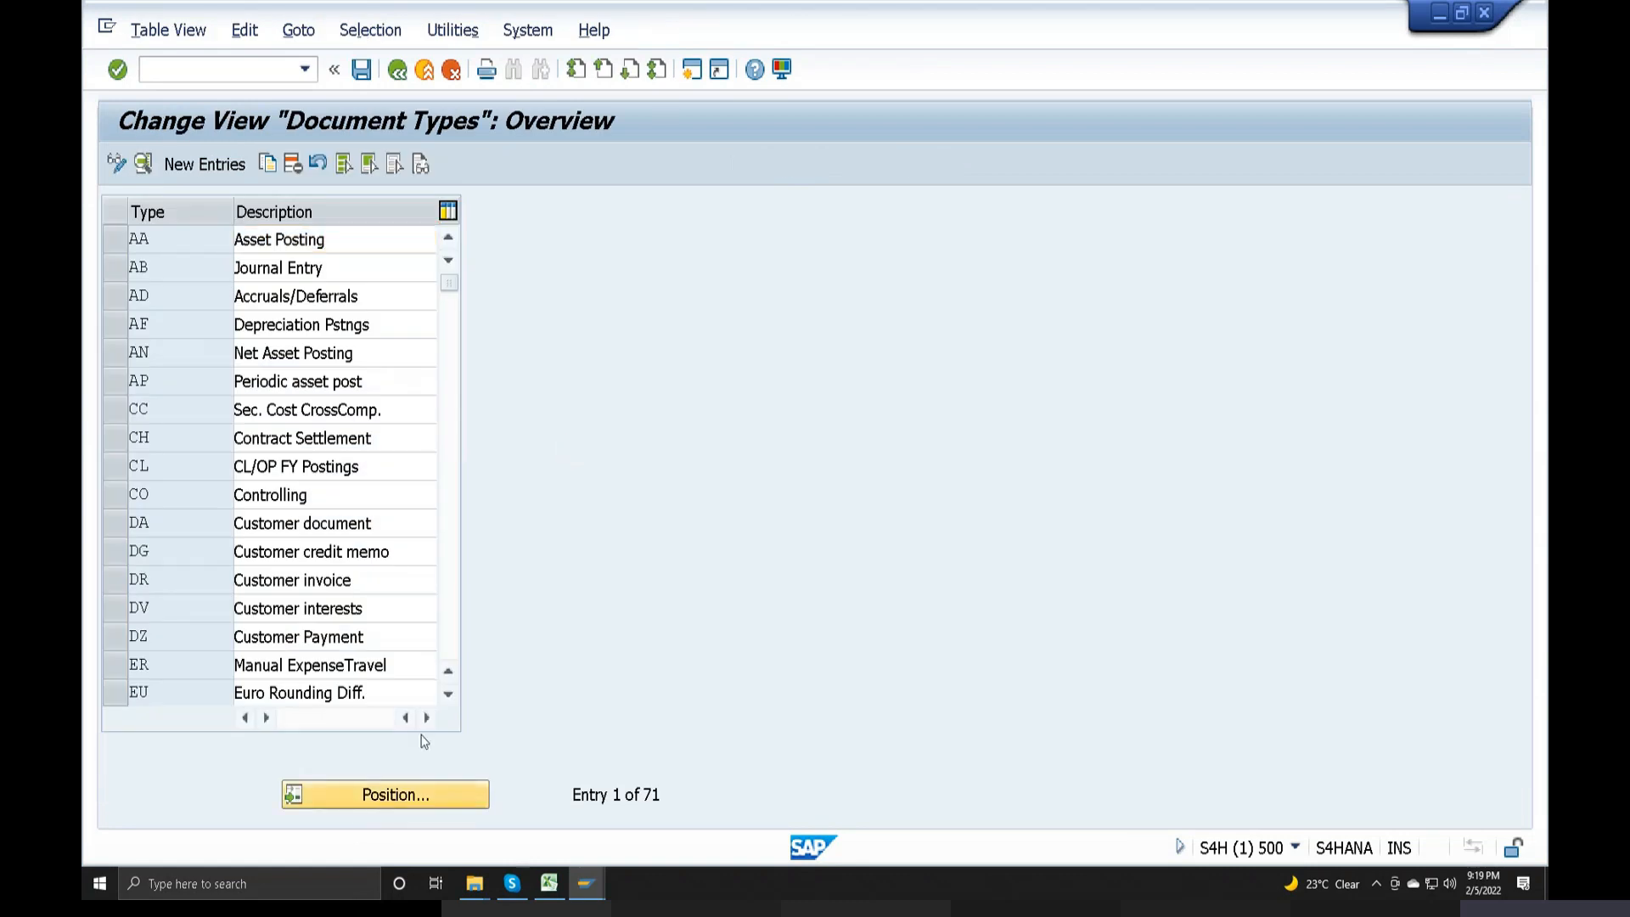
{"action": "type", "text": "sa"}
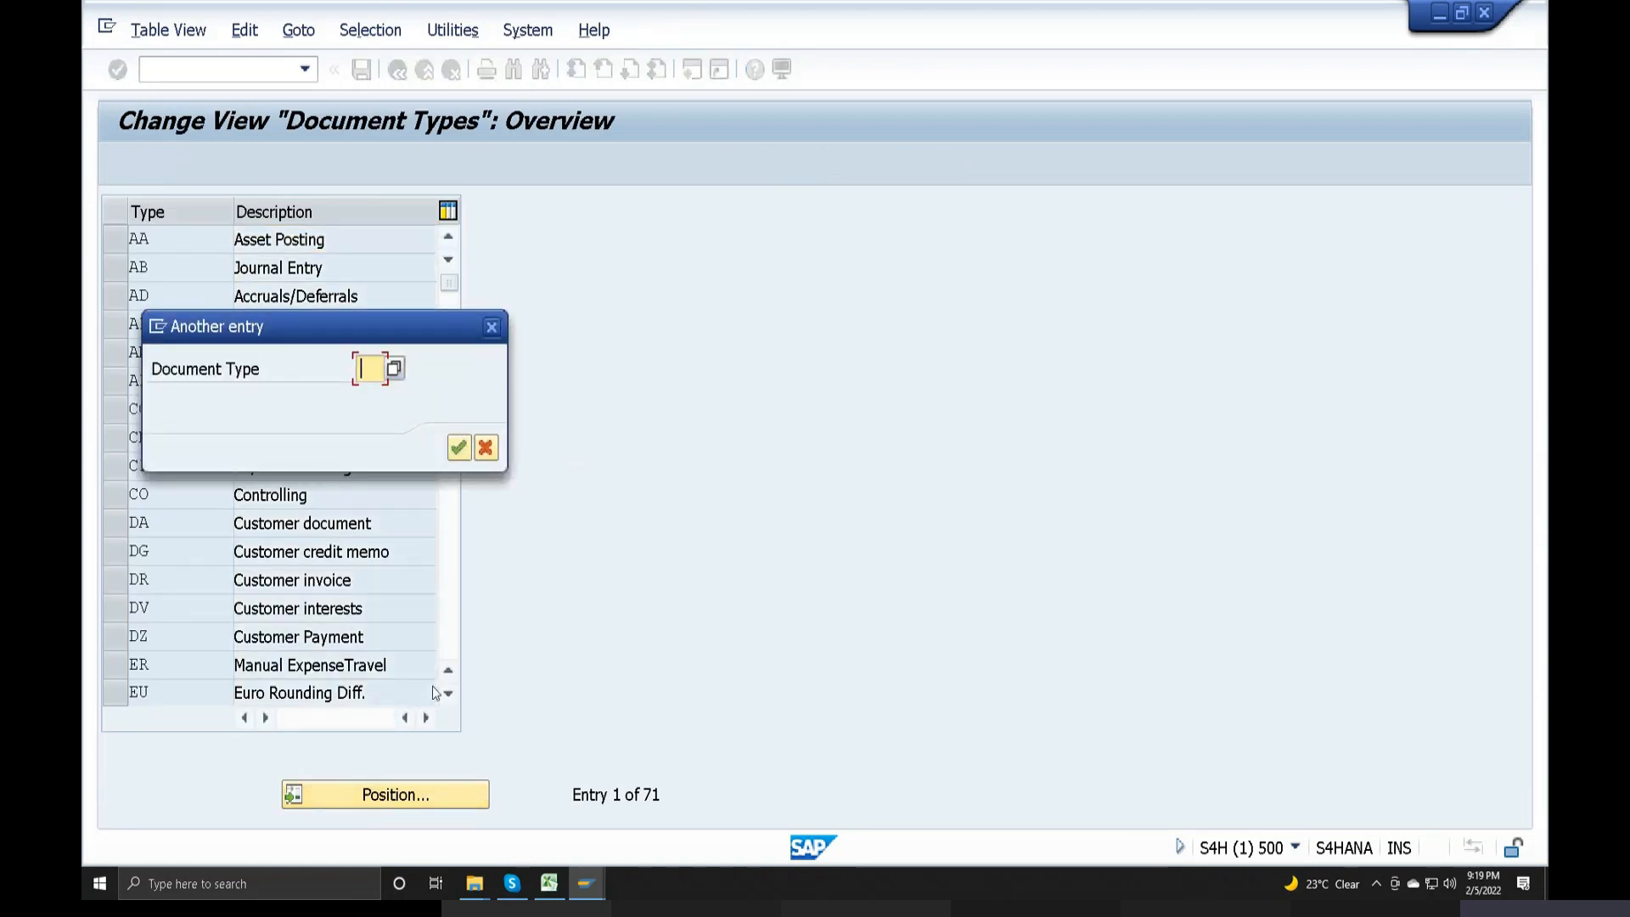
{"action": "left_click", "coordinate": [459, 448]}
{"action": "left_click", "coordinate": [355, 240]}
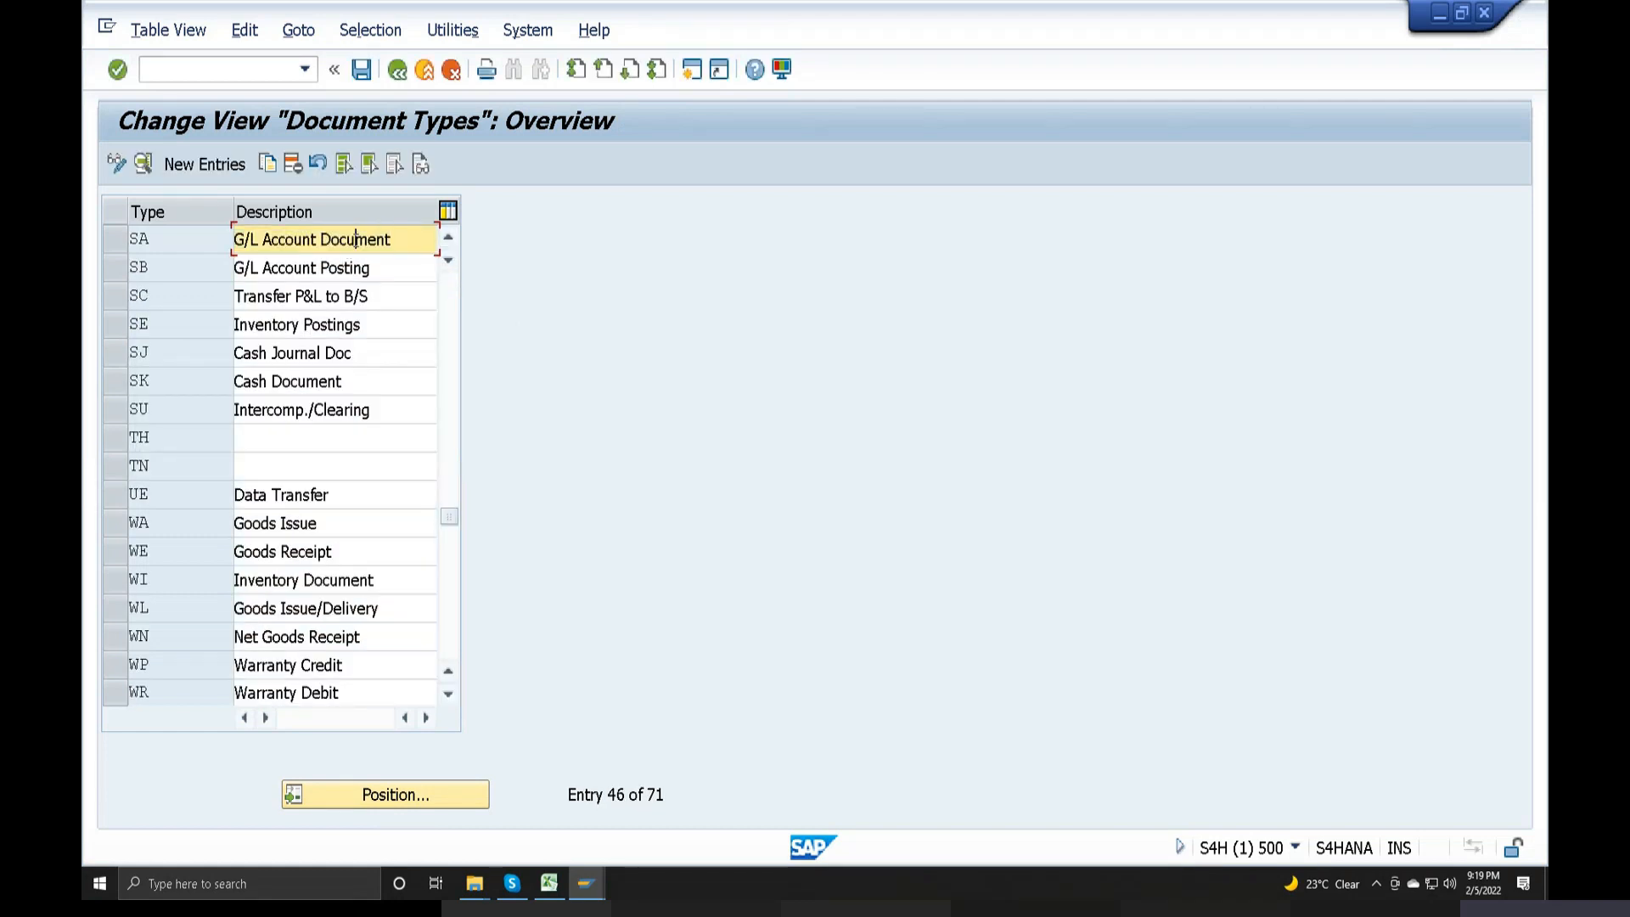
{"action": "double_click", "coordinate": [356, 239]}
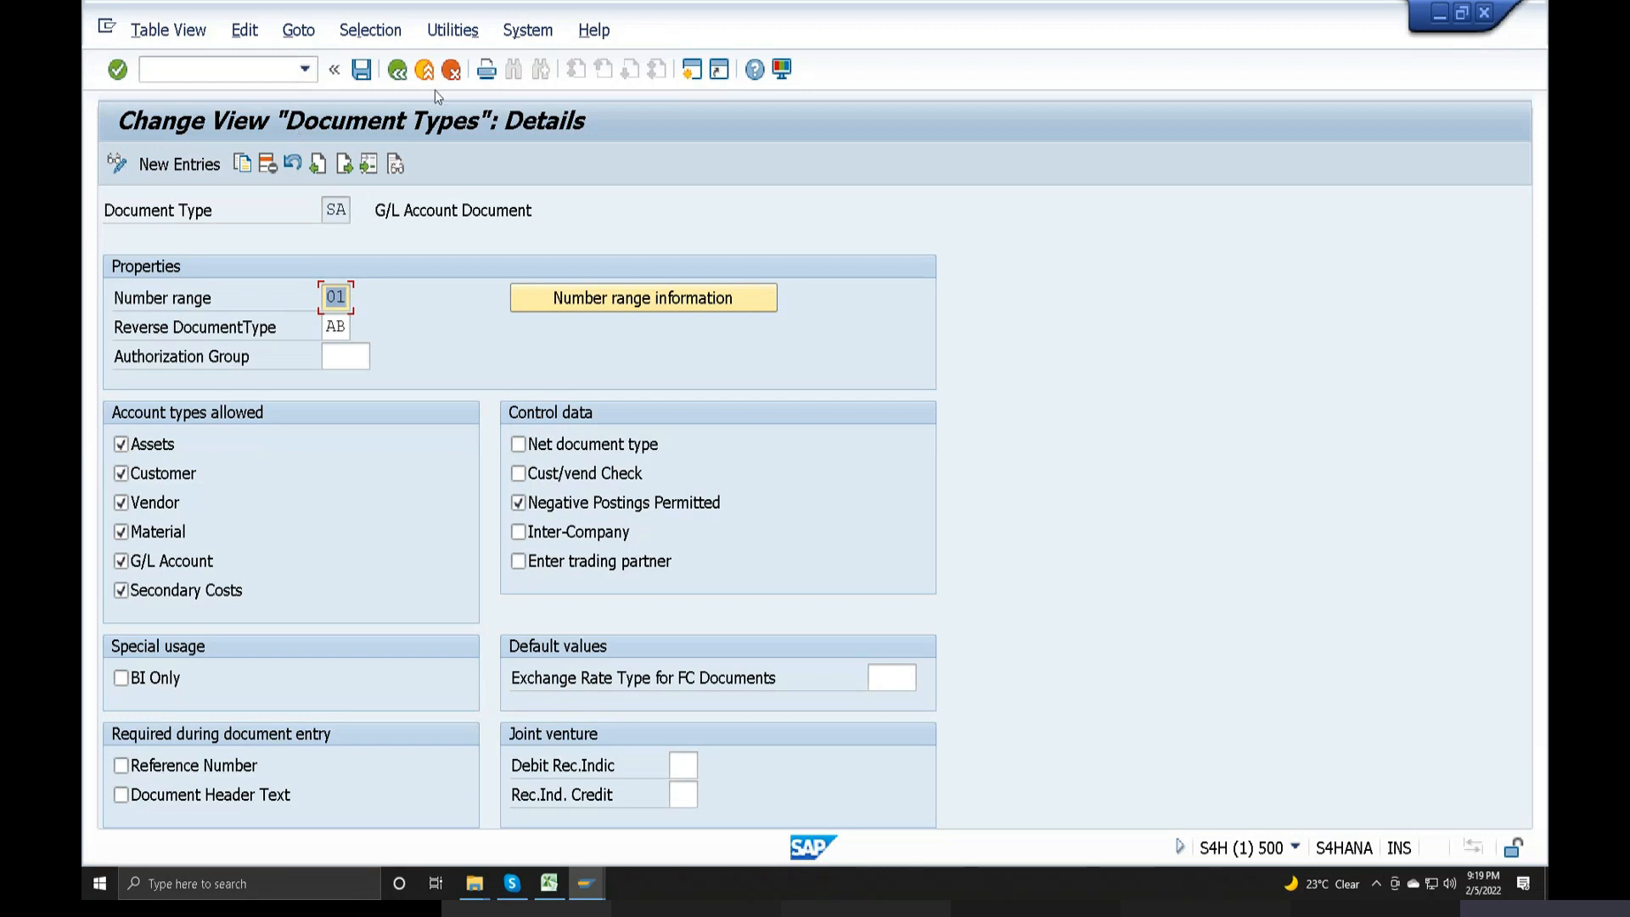
{"action": "left_click", "coordinate": [401, 75]}
{"action": "left_click", "coordinate": [401, 75]}
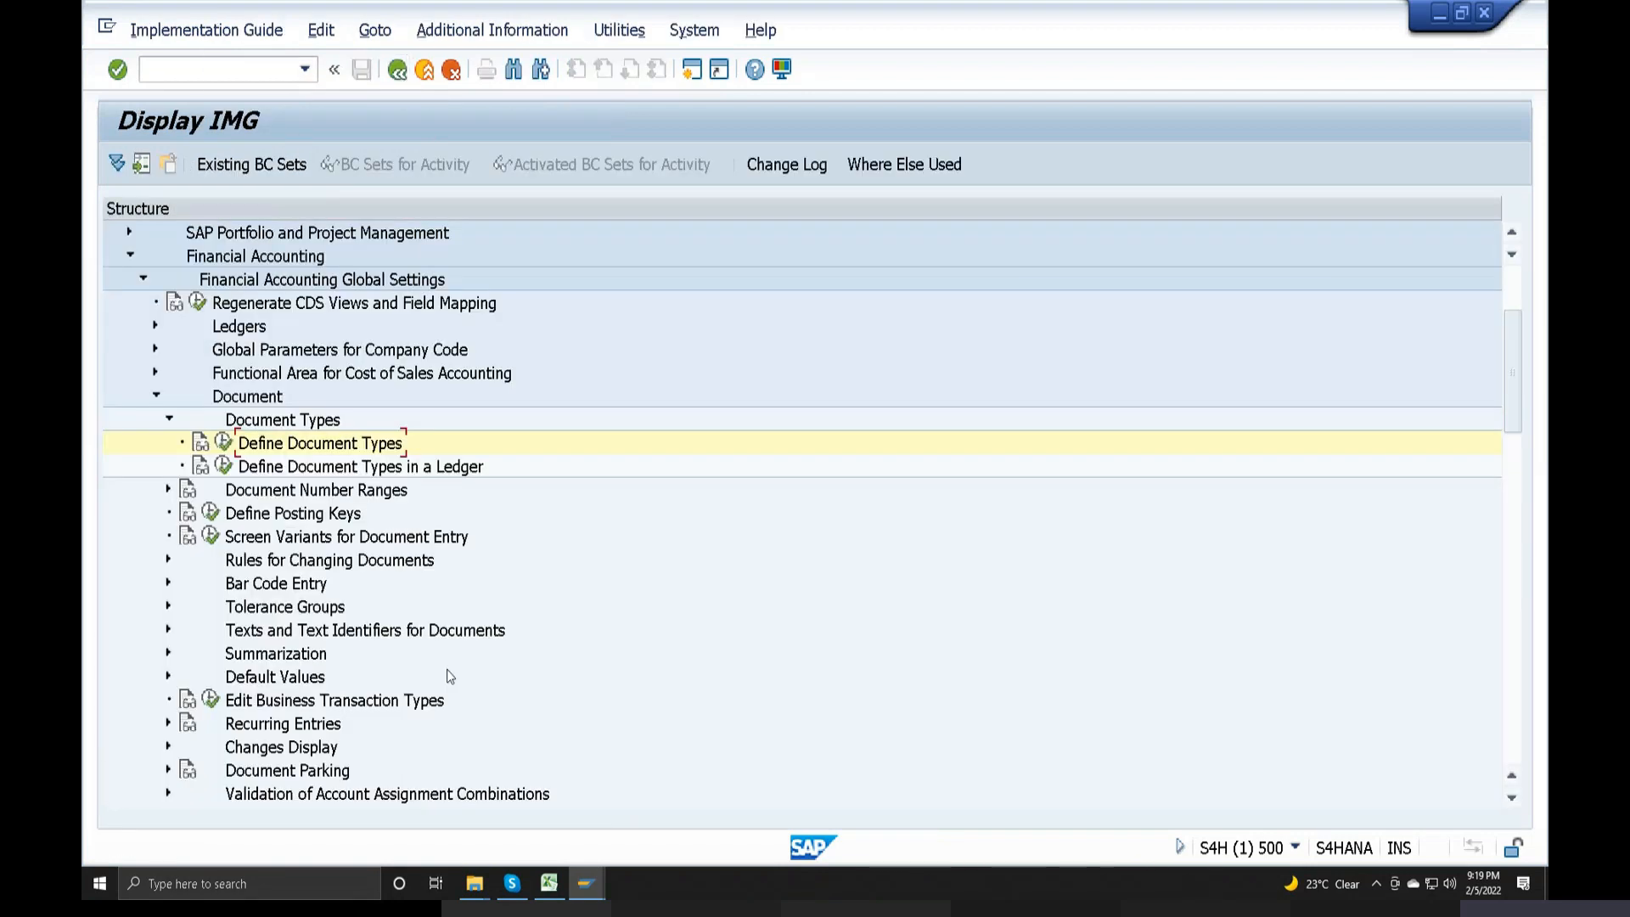
Step: Open Define Document Number Ranges under Document Number Ranges, review the intervals of company code S01, and return to the IMG structure
{"action": "left_click", "coordinate": [168, 490]}
{"action": "left_click", "coordinate": [223, 515]}
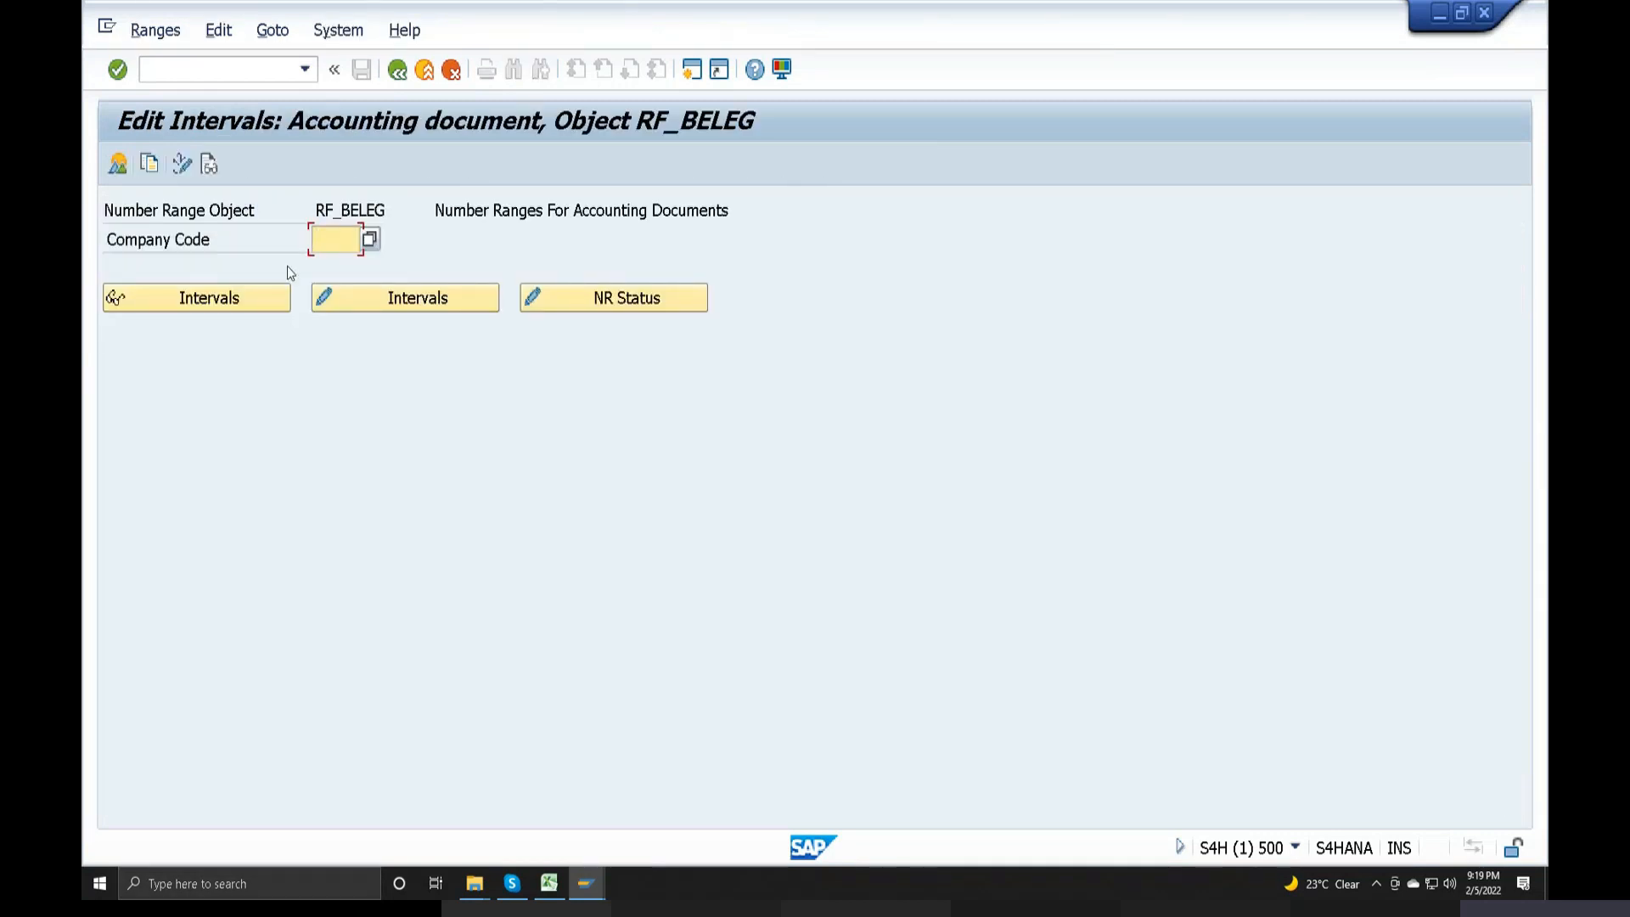
{"action": "type", "text": "s"}
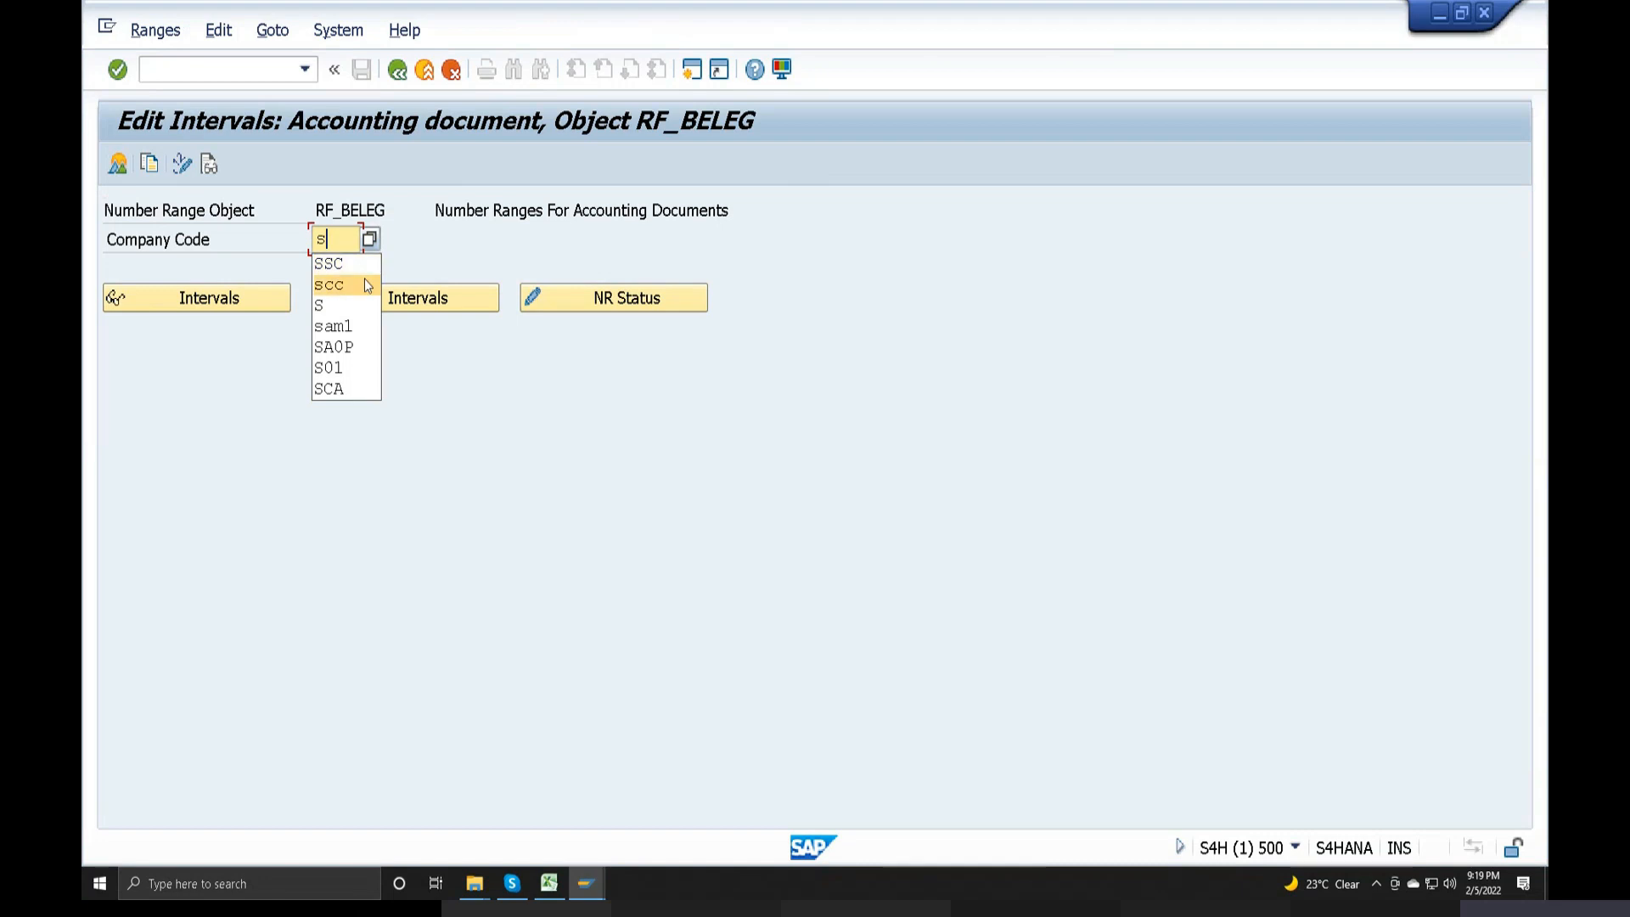
{"action": "left_click", "coordinate": [345, 367]}
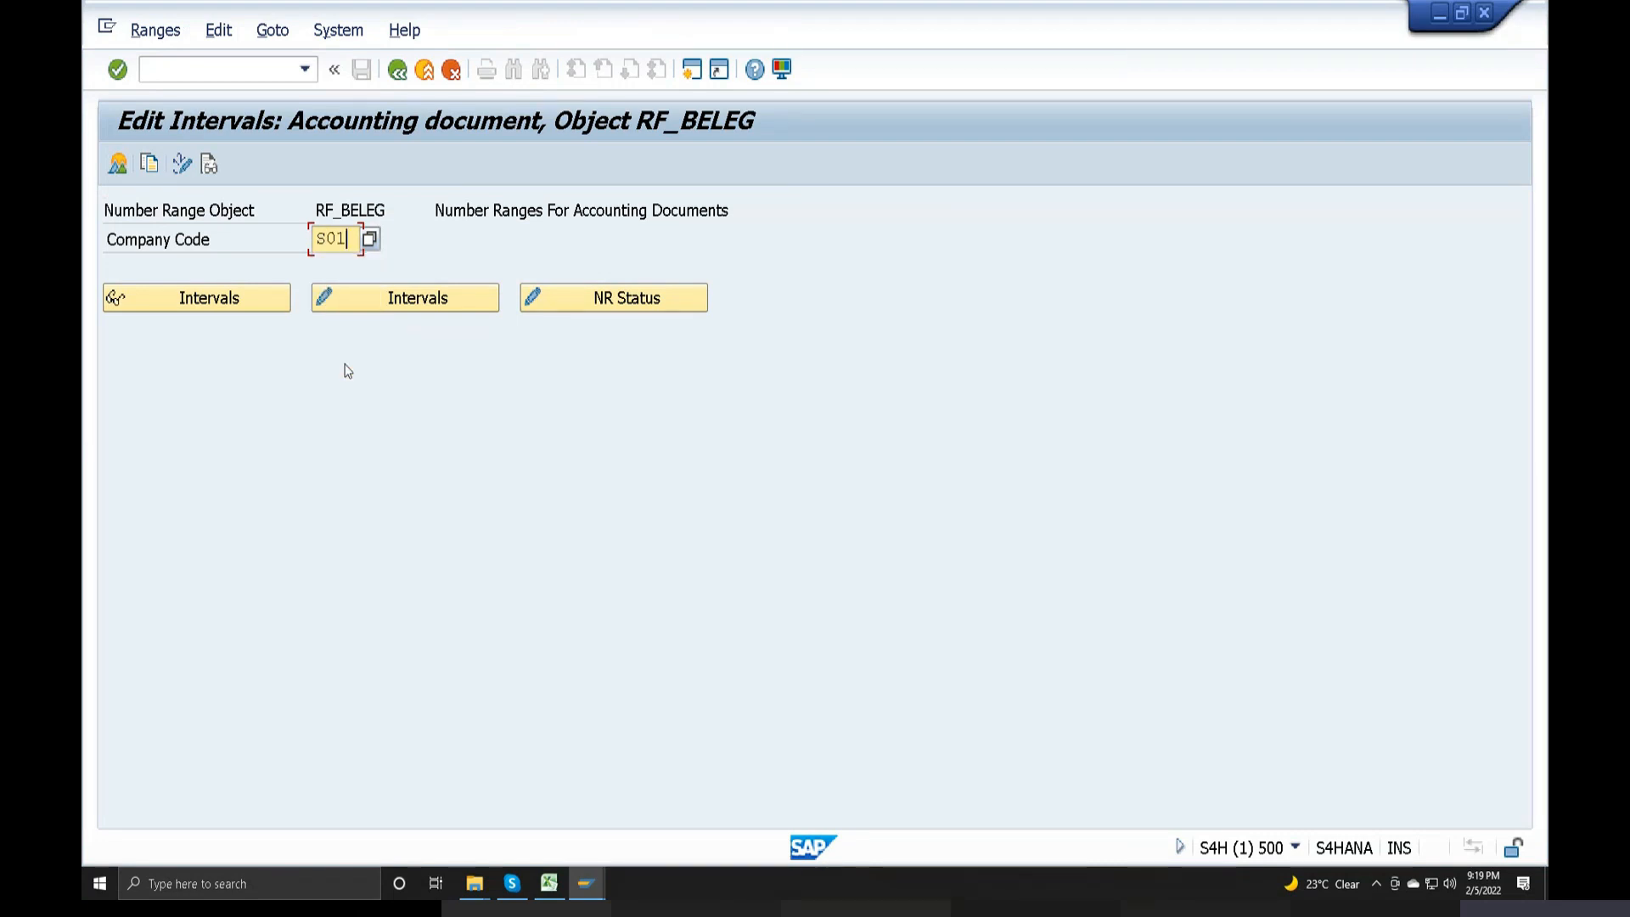
{"action": "left_click", "coordinate": [405, 297]}
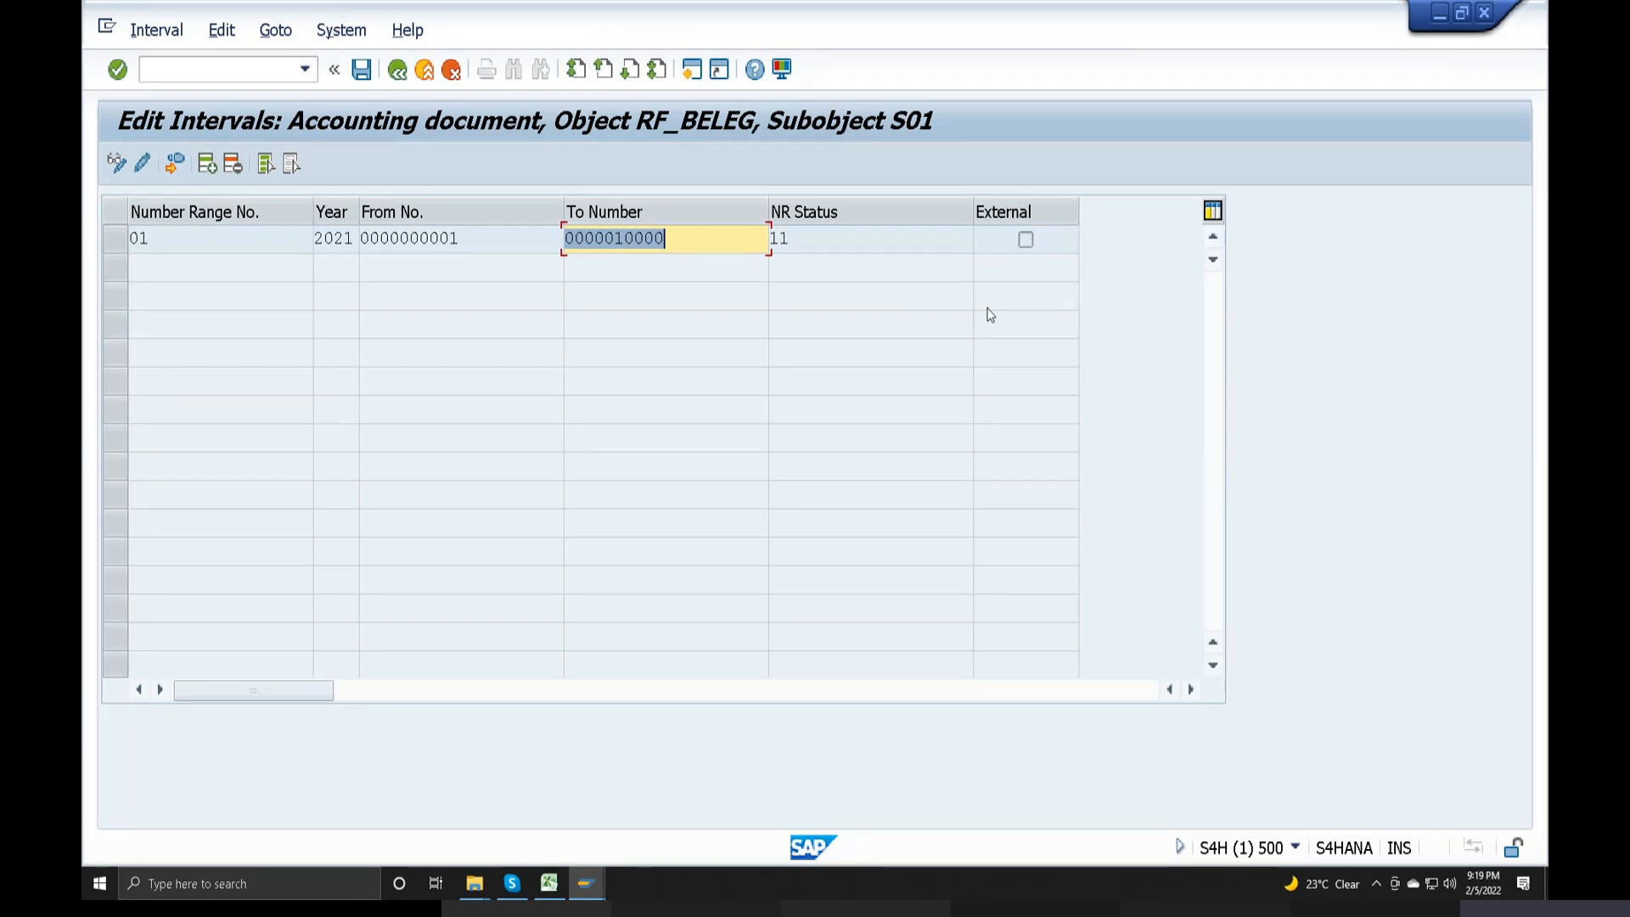
{"action": "left_click", "coordinate": [399, 73]}
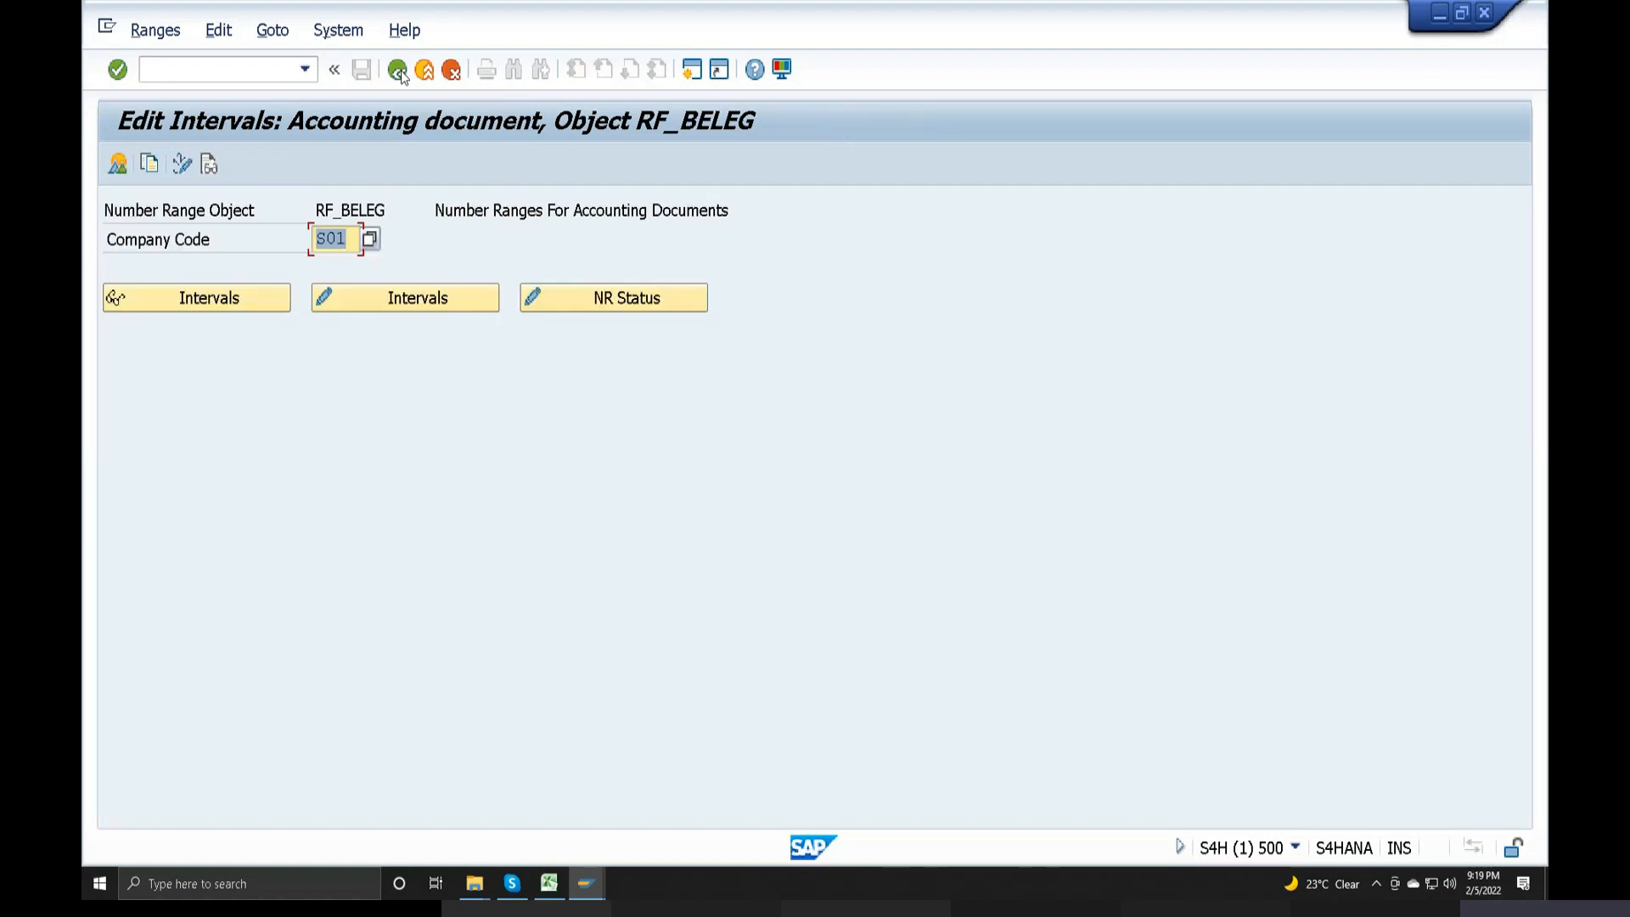
{"action": "left_click", "coordinate": [399, 72]}
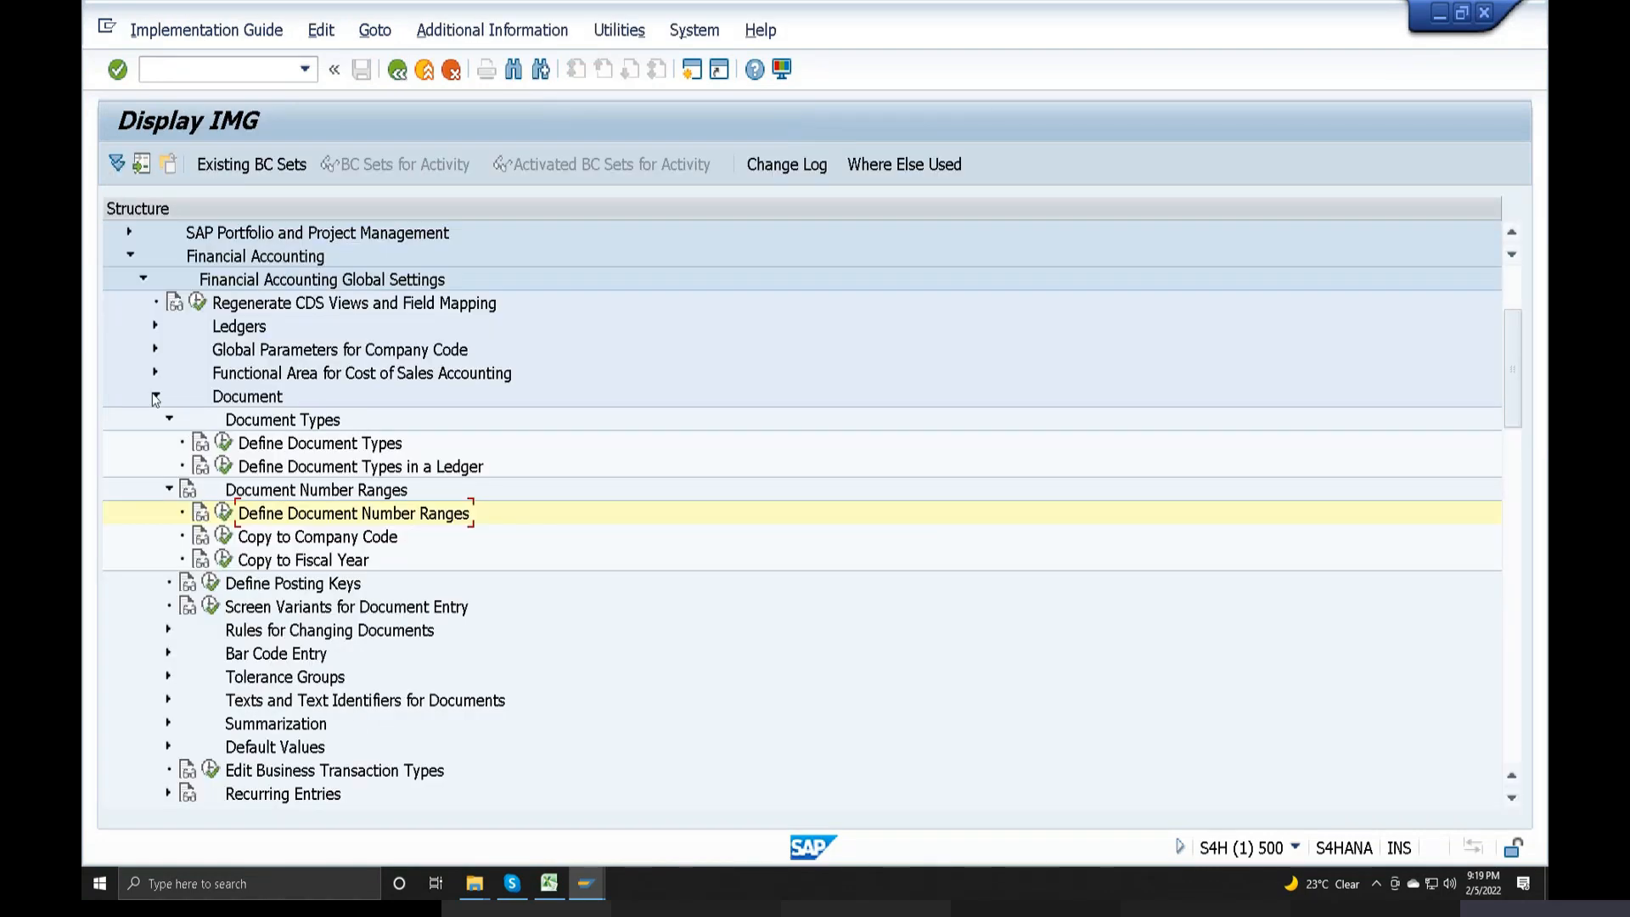
Step: Collapse the Document node and open Define Settings for Ledgers and Currency Types under Ledgers > Ledger
{"action": "left_click", "coordinate": [156, 397]}
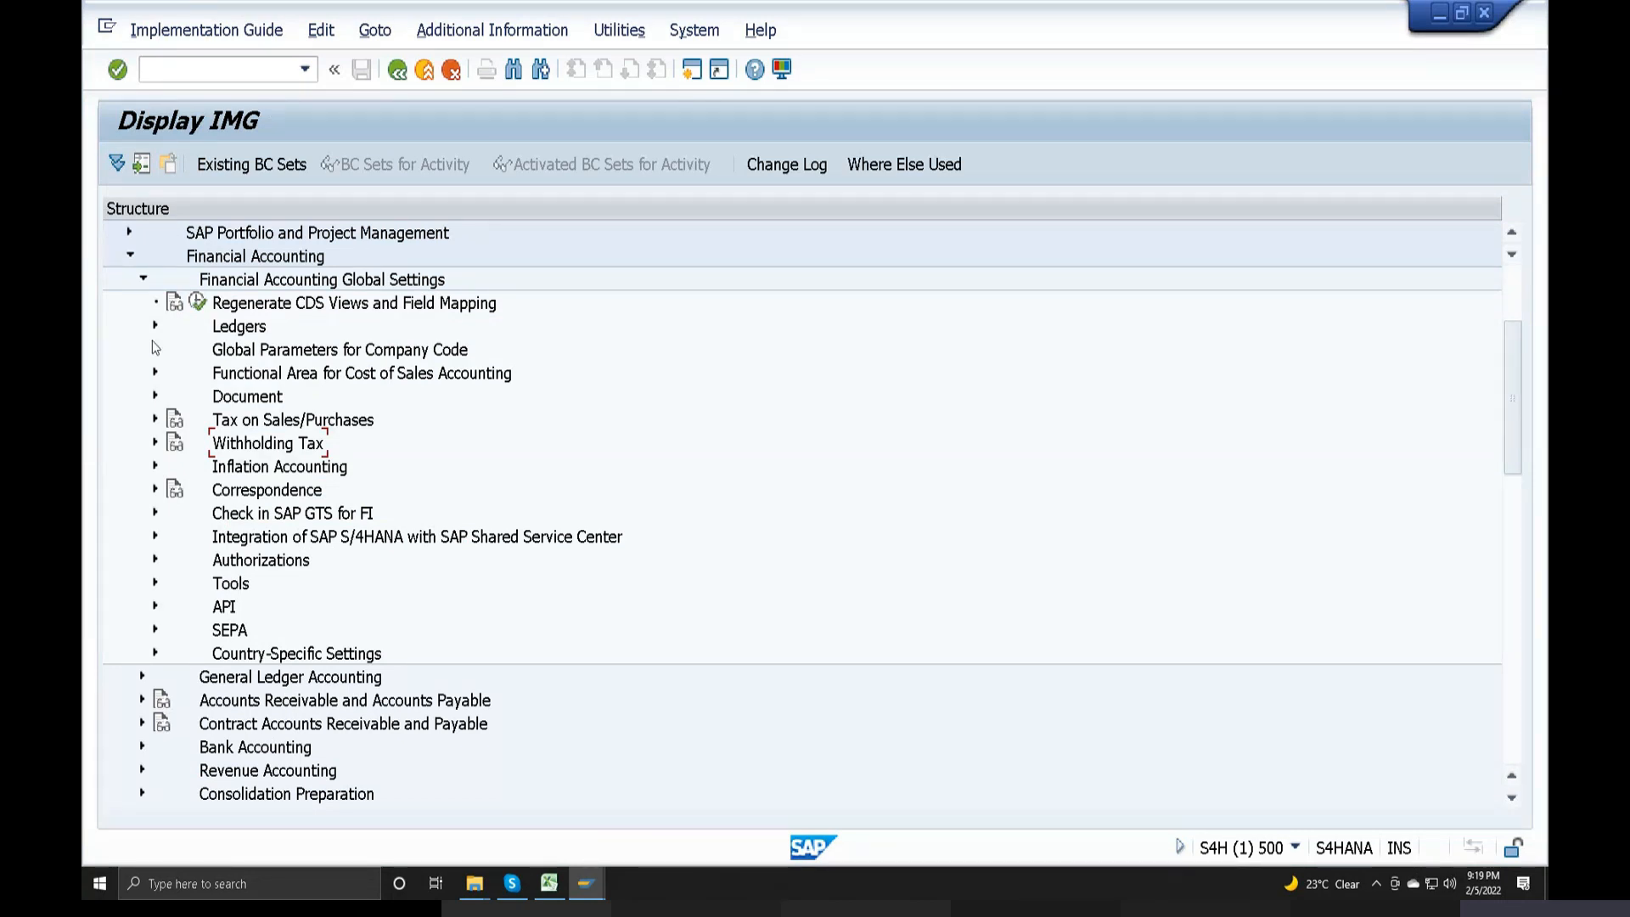
{"action": "scroll", "coordinate": [280, 328], "scroll_direction": "up", "scroll_amount": 1}
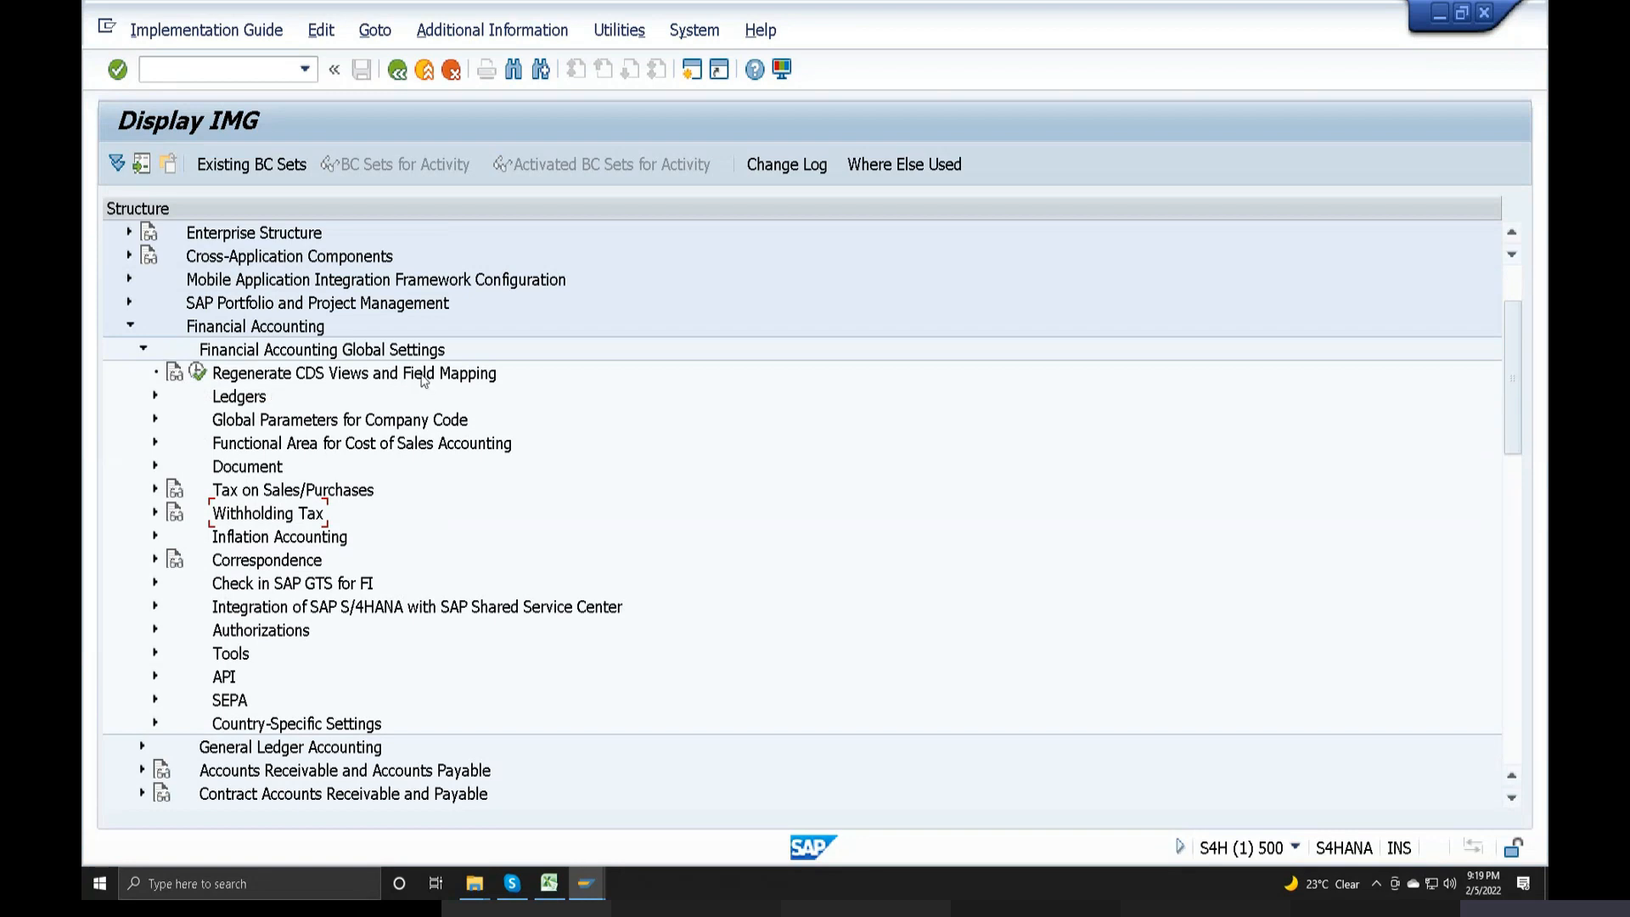
{"action": "left_click", "coordinate": [154, 397]}
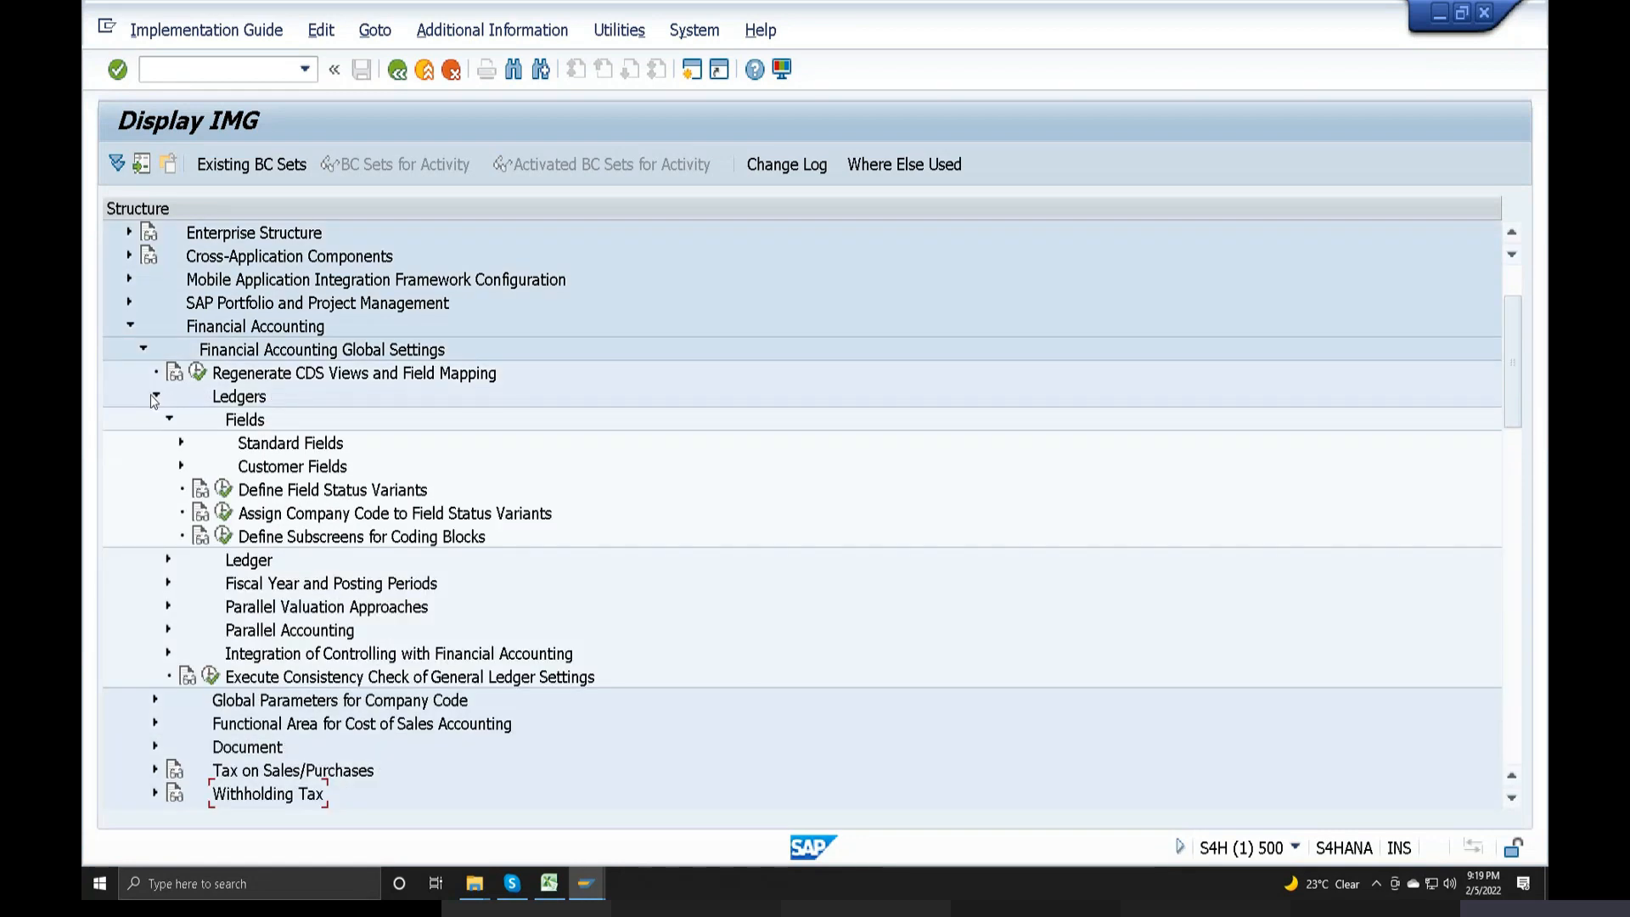
{"action": "left_click", "coordinate": [169, 420]}
{"action": "left_click", "coordinate": [169, 443]}
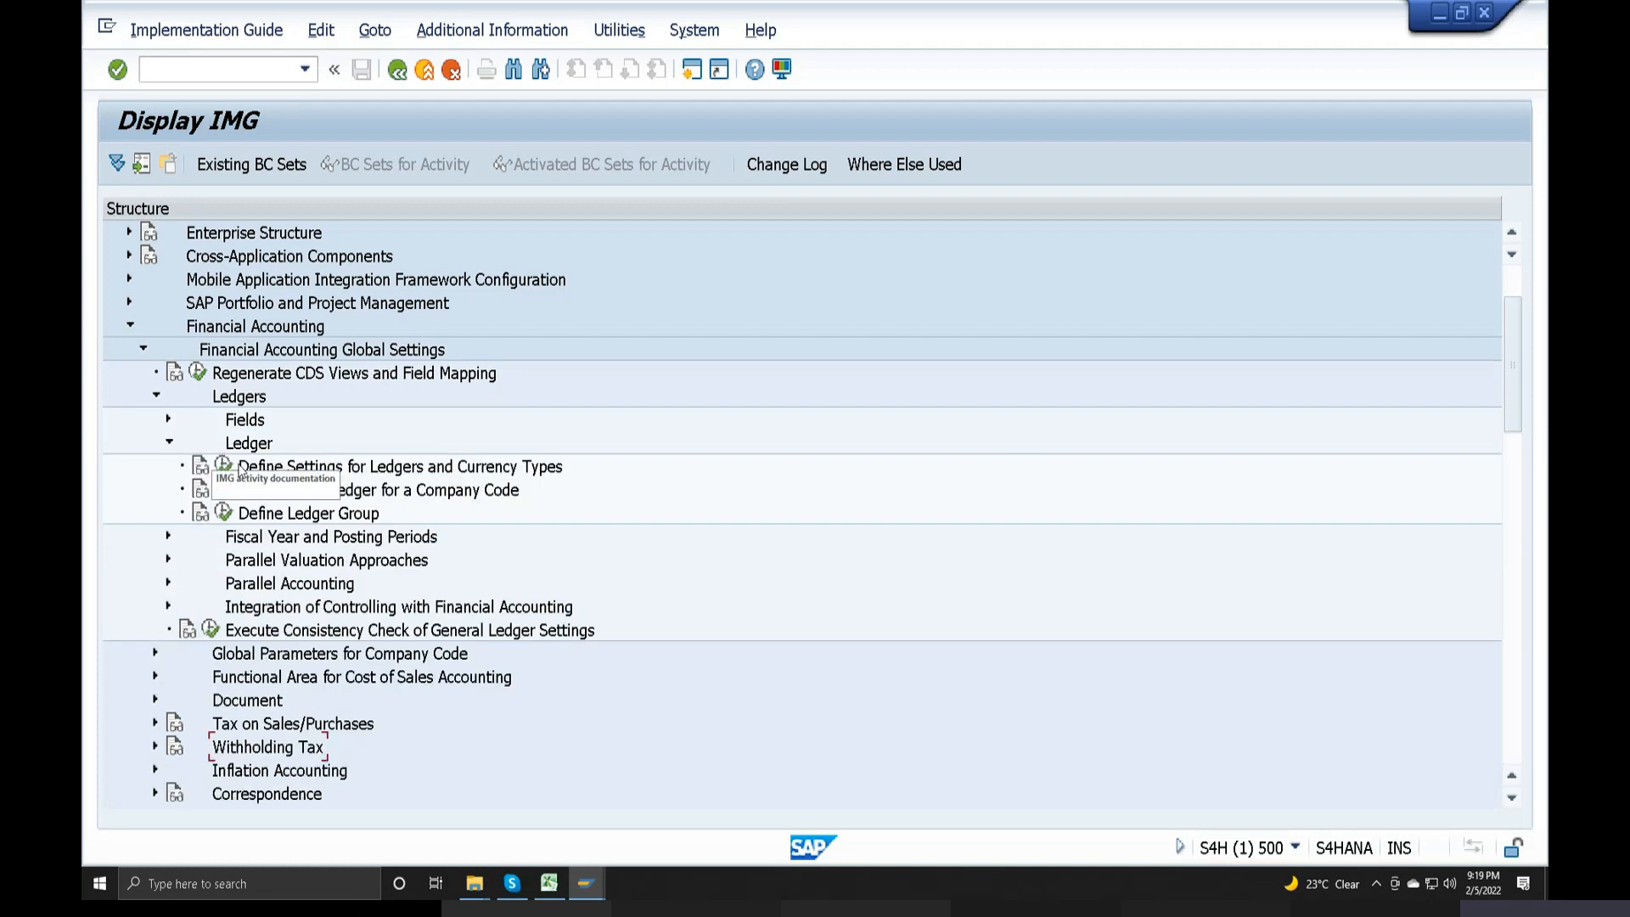
{"action": "left_click", "coordinate": [223, 467]}
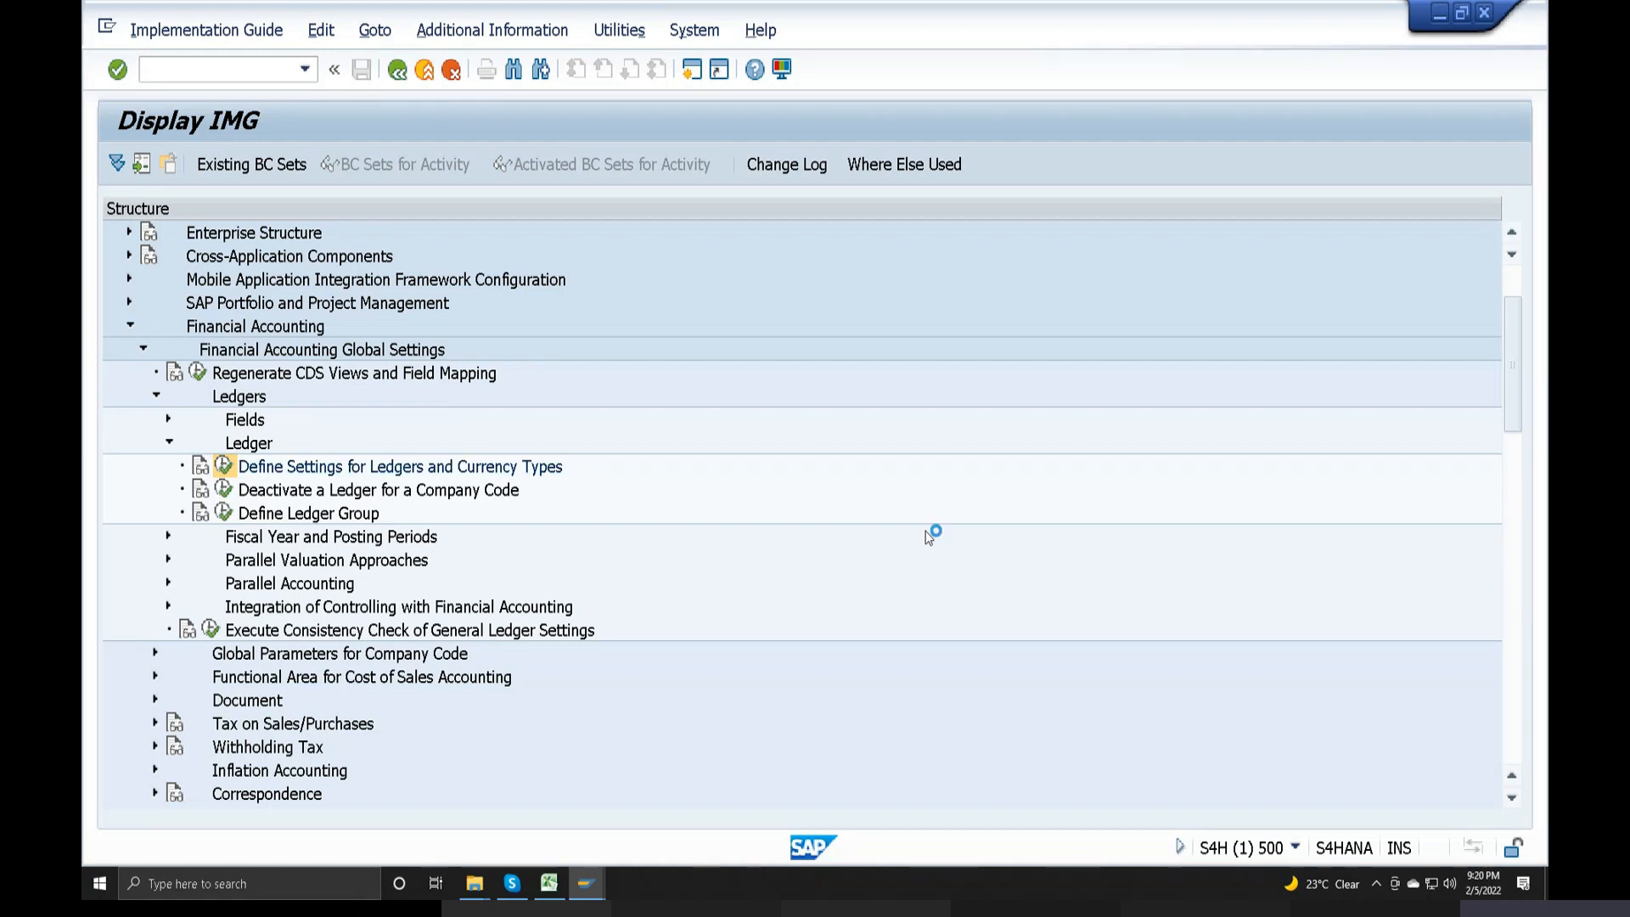
Step: Run the ledger consistency check, close its messages, review the ledger overview including the leading ledger, and return to the IMG structure
{"action": "left_click_drag", "start_coordinate": [718, 467], "coordinate": [975, 308]}
{"action": "left_click", "coordinate": [607, 535]}
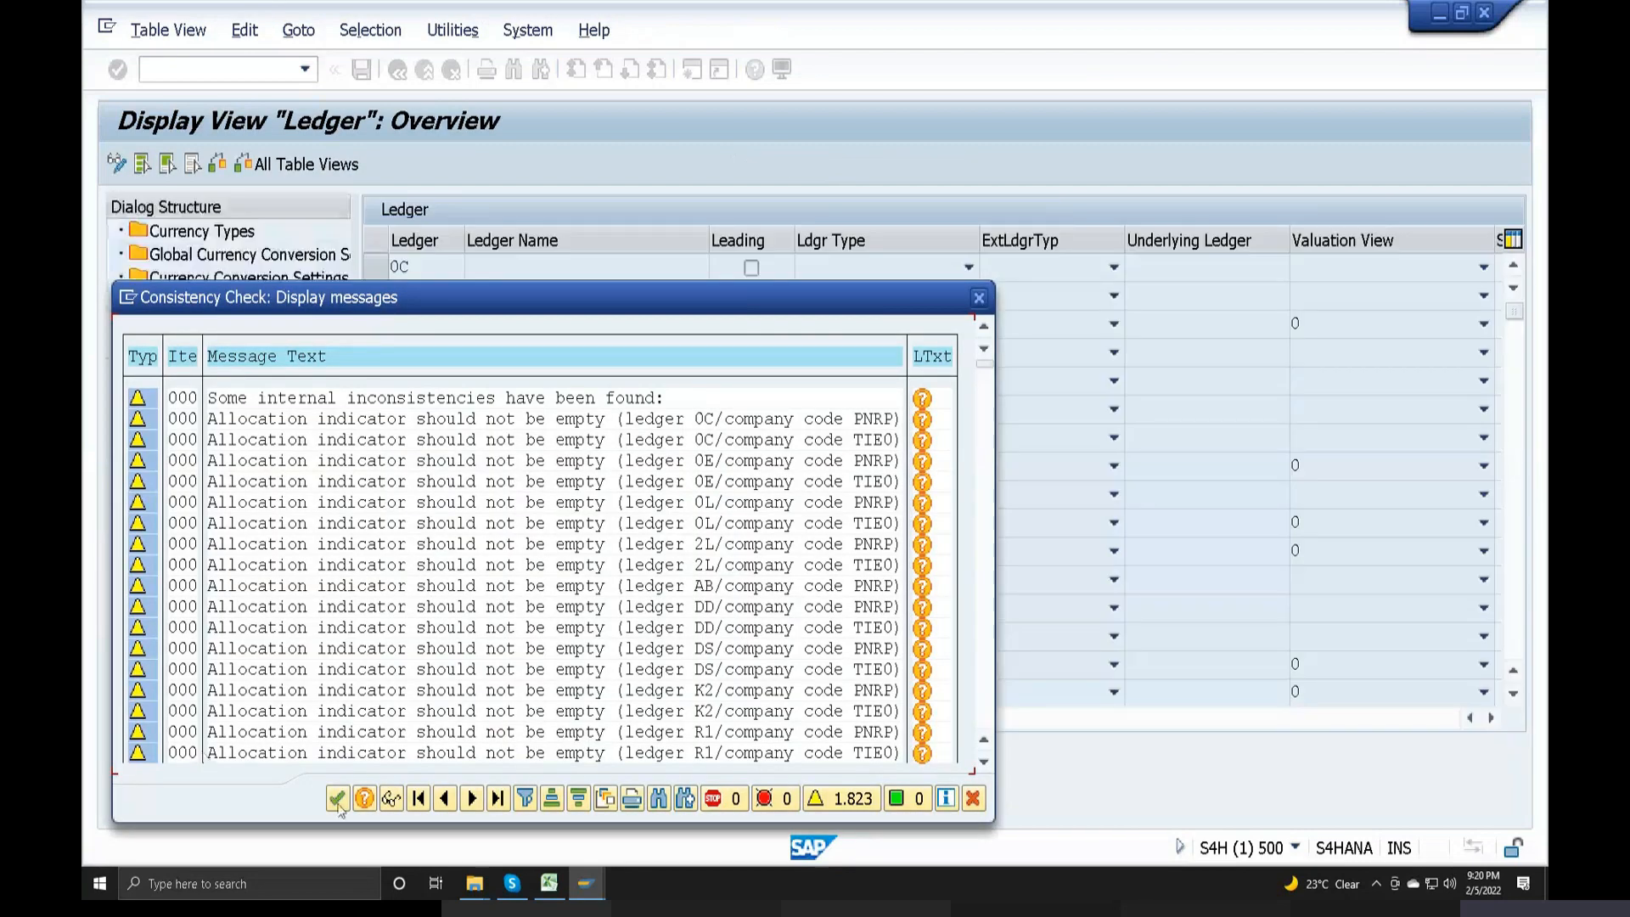
{"action": "left_click", "coordinate": [338, 800]}
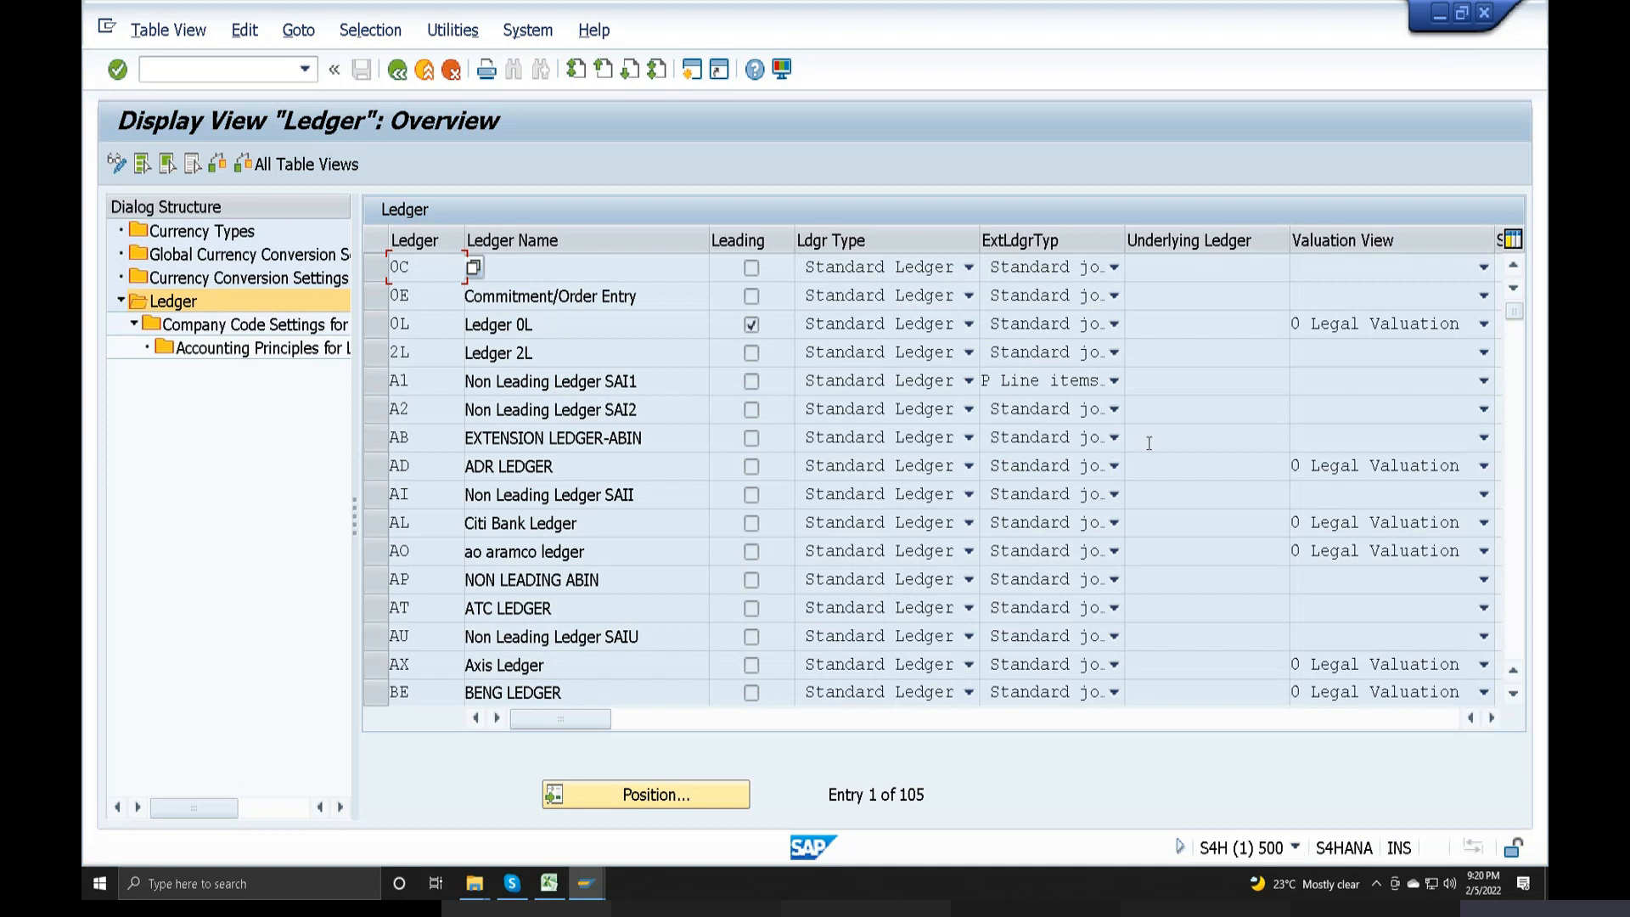
{"action": "left_click", "coordinate": [397, 71]}
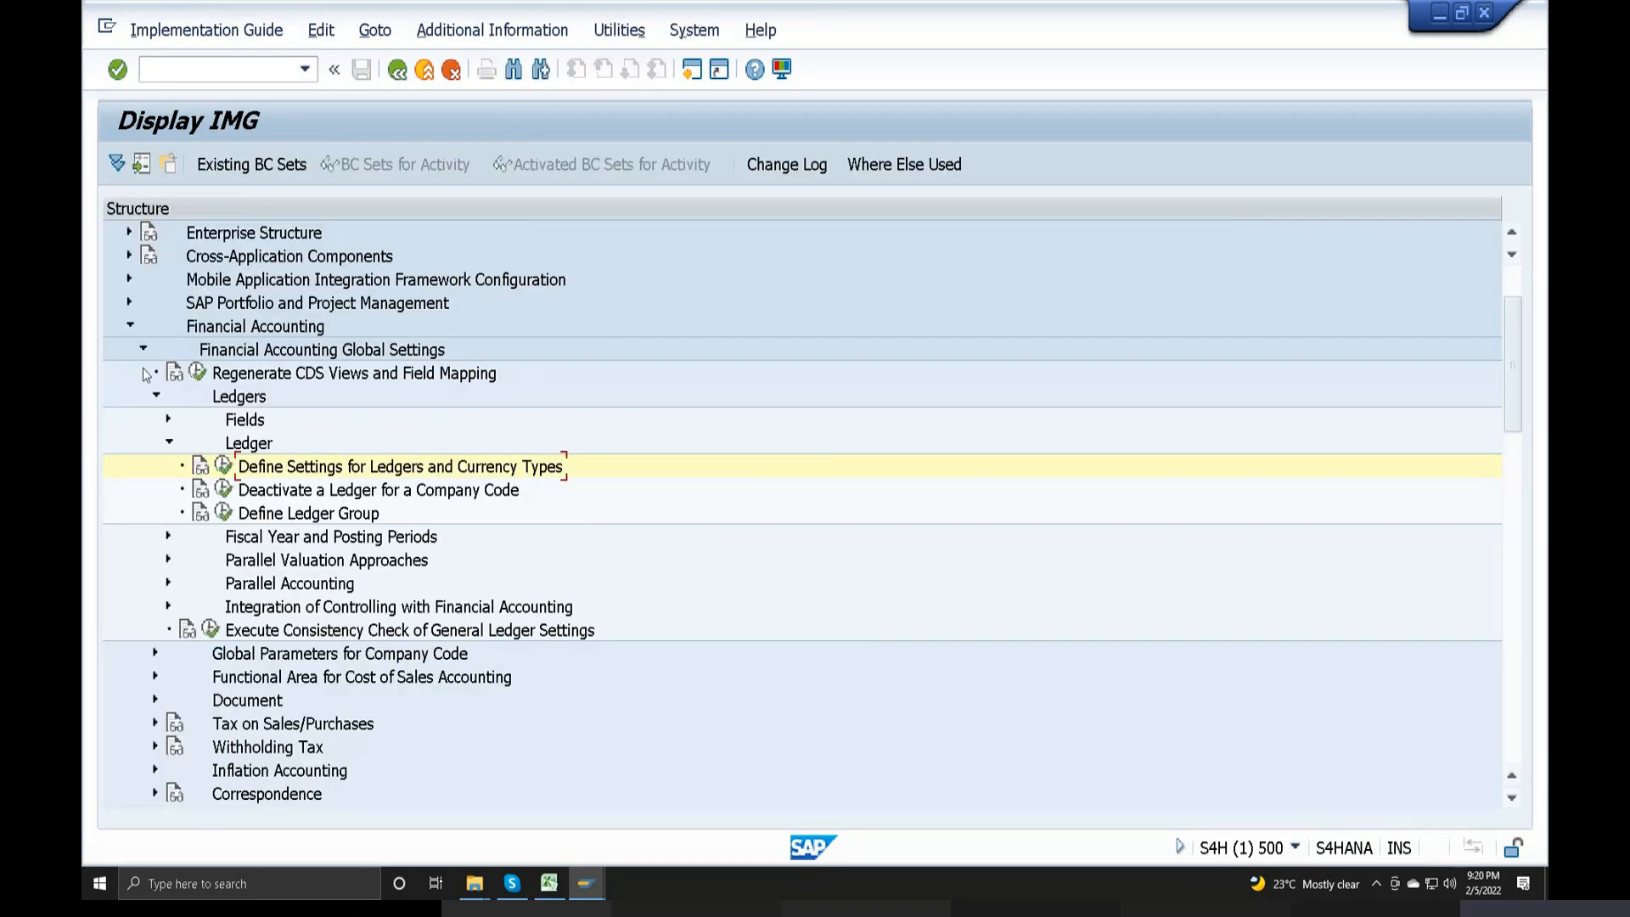
Step: Collapse Financial Accounting Global Settings and expand Document Splitting under General Ledger Accounting > Business Transactions, with Open Item Clearing collapsed
{"action": "left_click", "coordinate": [144, 350]}
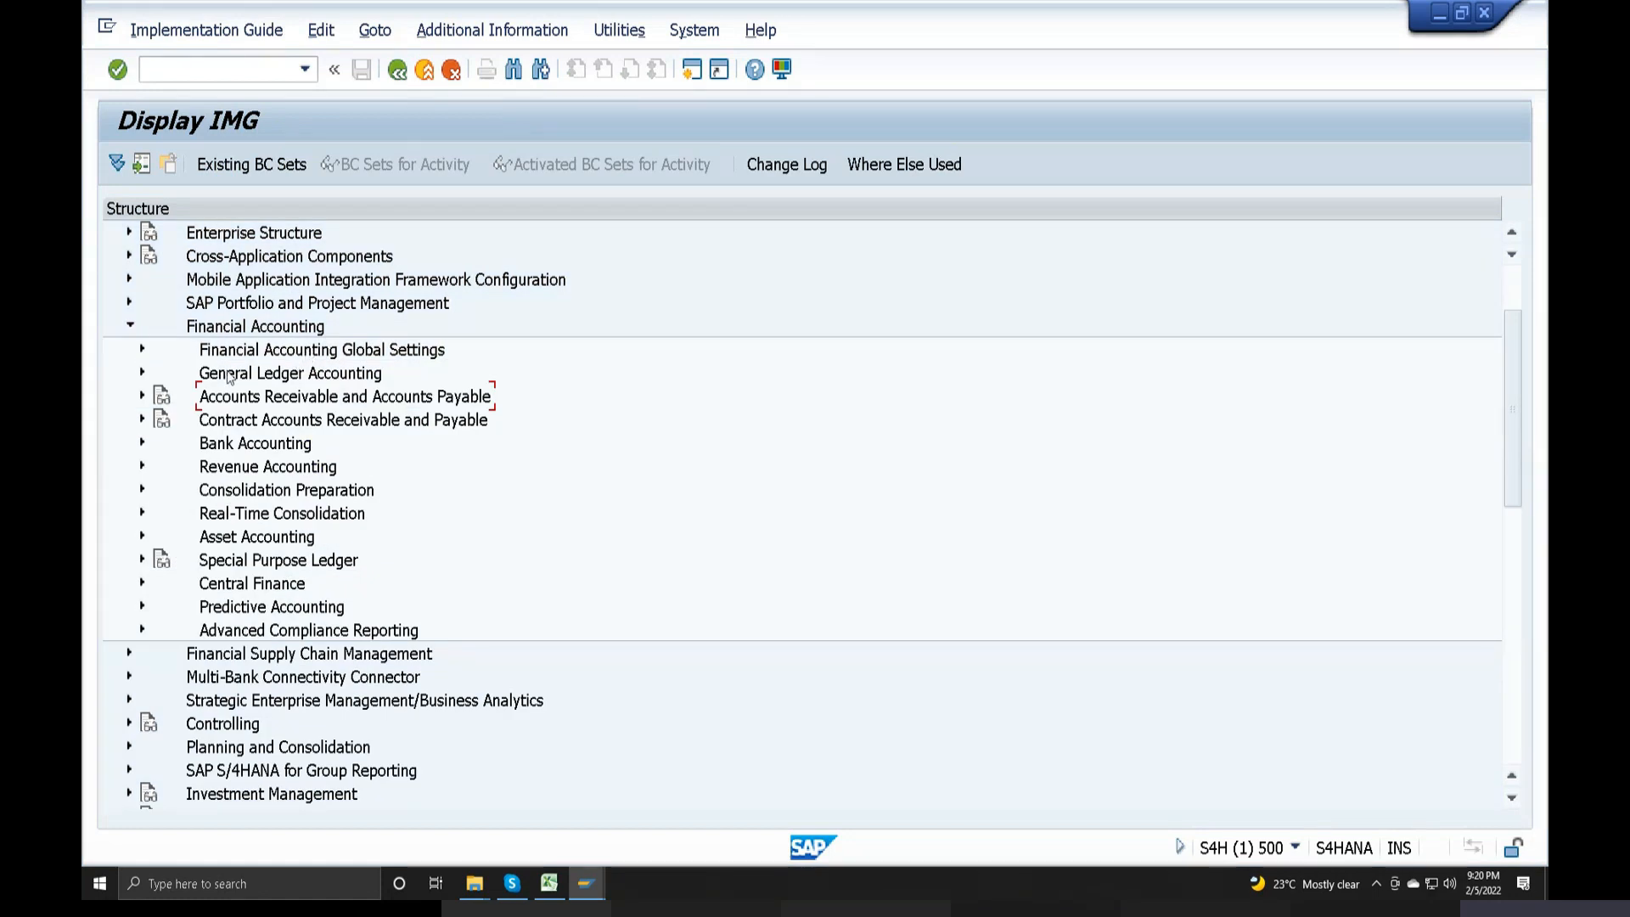
{"action": "left_click", "coordinate": [144, 373]}
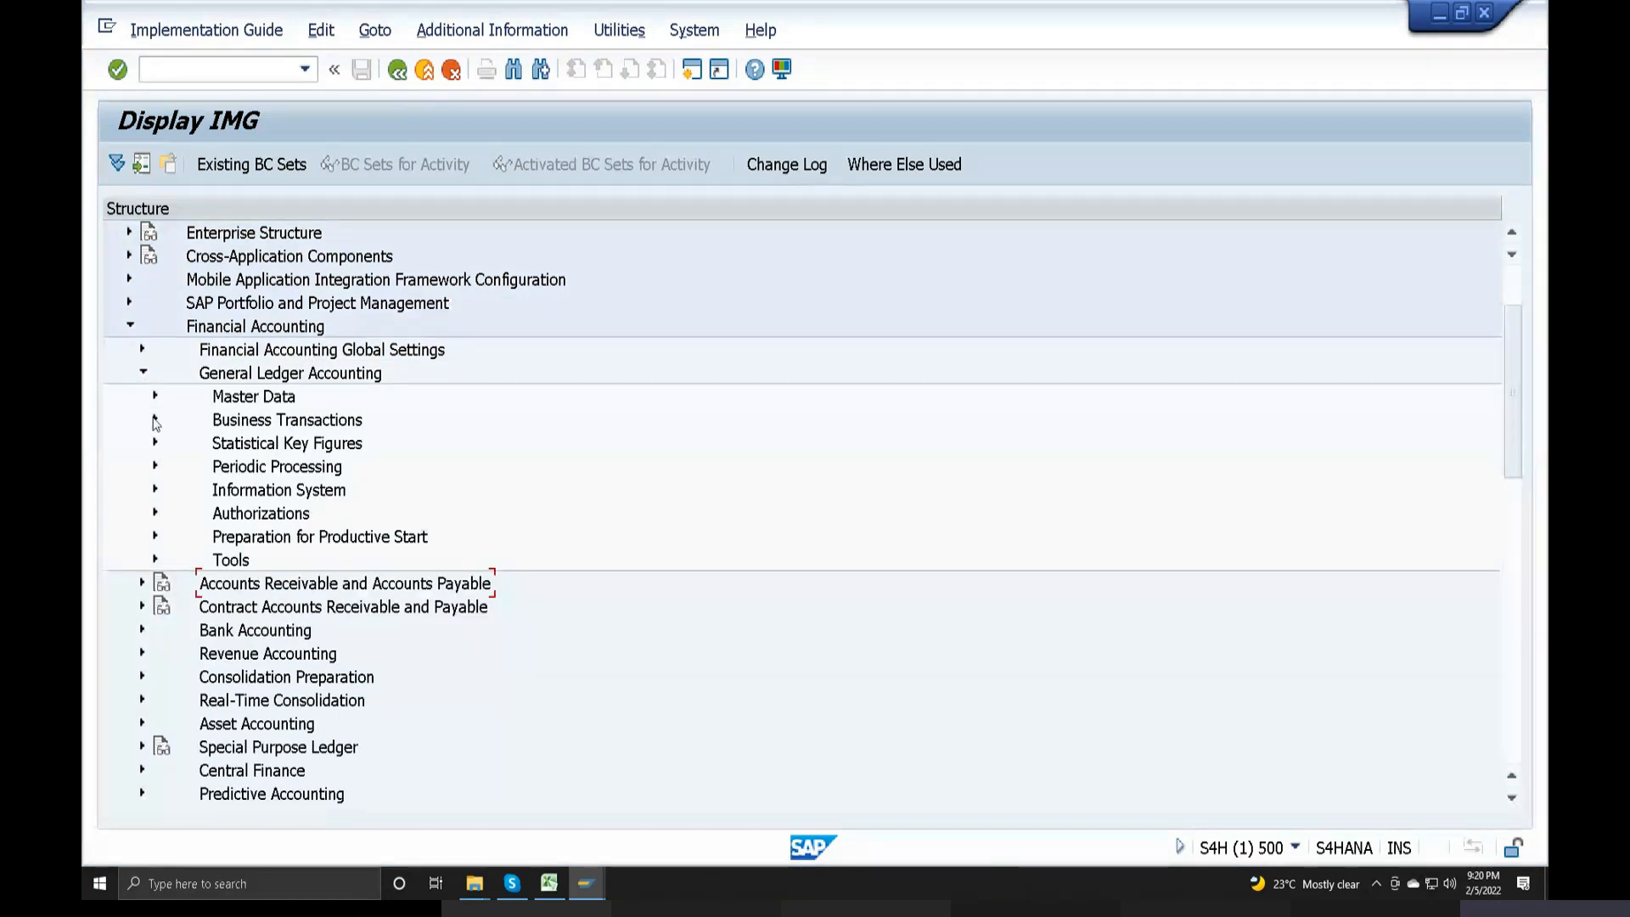
{"action": "left_click", "coordinate": [156, 396]}
{"action": "left_click", "coordinate": [155, 397]}
{"action": "left_click", "coordinate": [157, 420]}
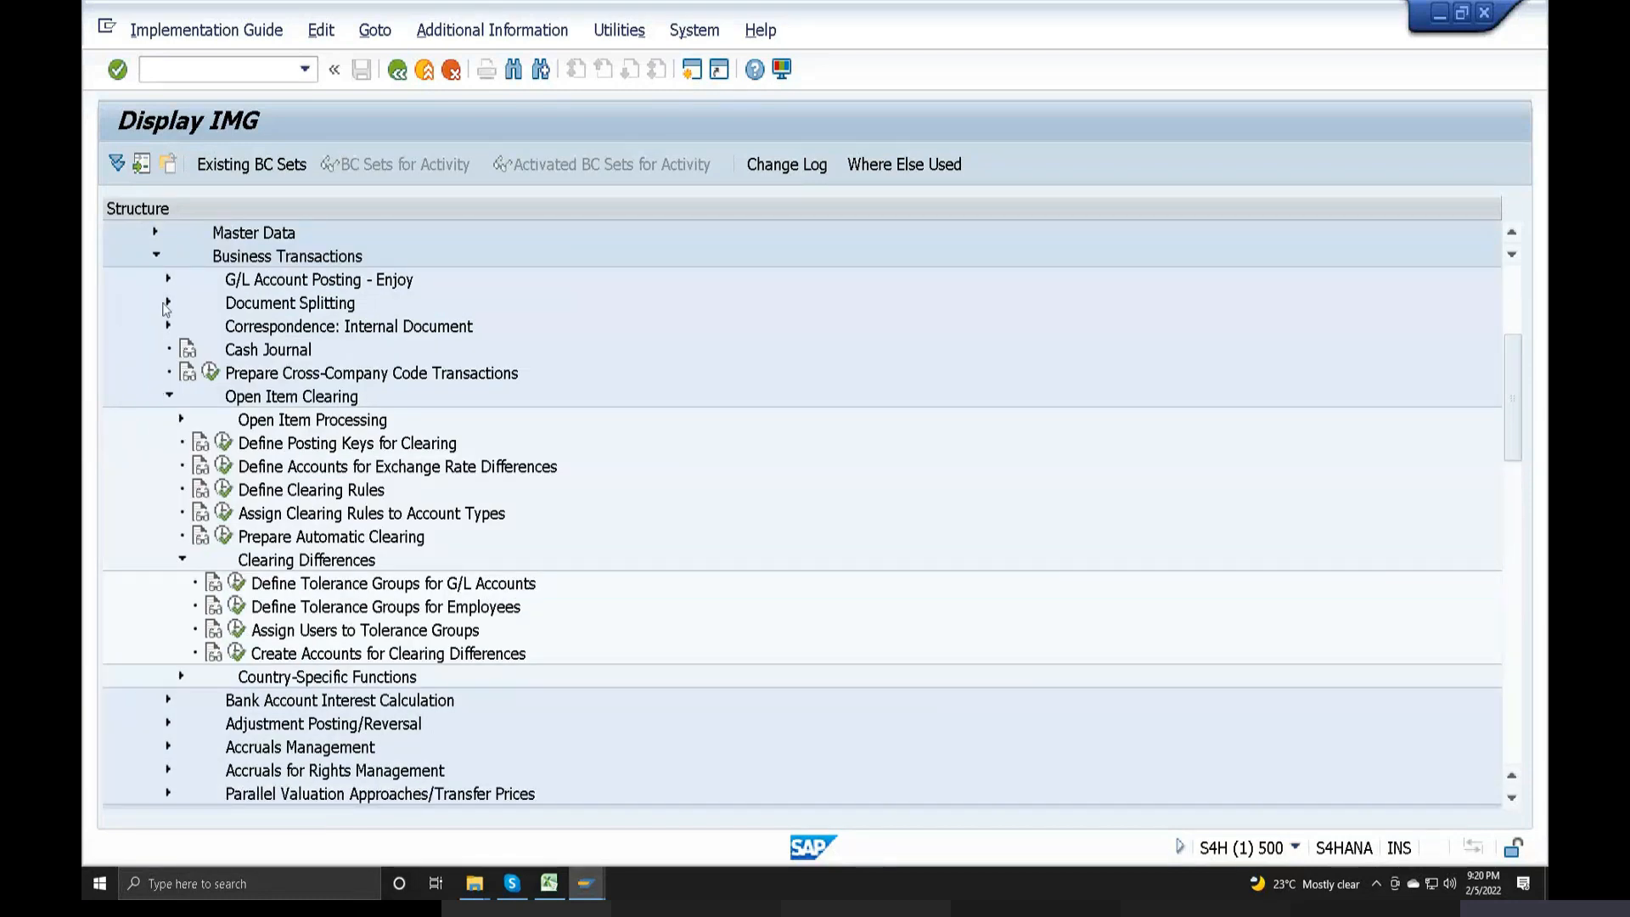
{"action": "left_click", "coordinate": [169, 396]}
{"action": "scroll", "coordinate": [172, 400], "scroll_direction": "up", "scroll_amount": 1}
{"action": "left_click", "coordinate": [169, 398]}
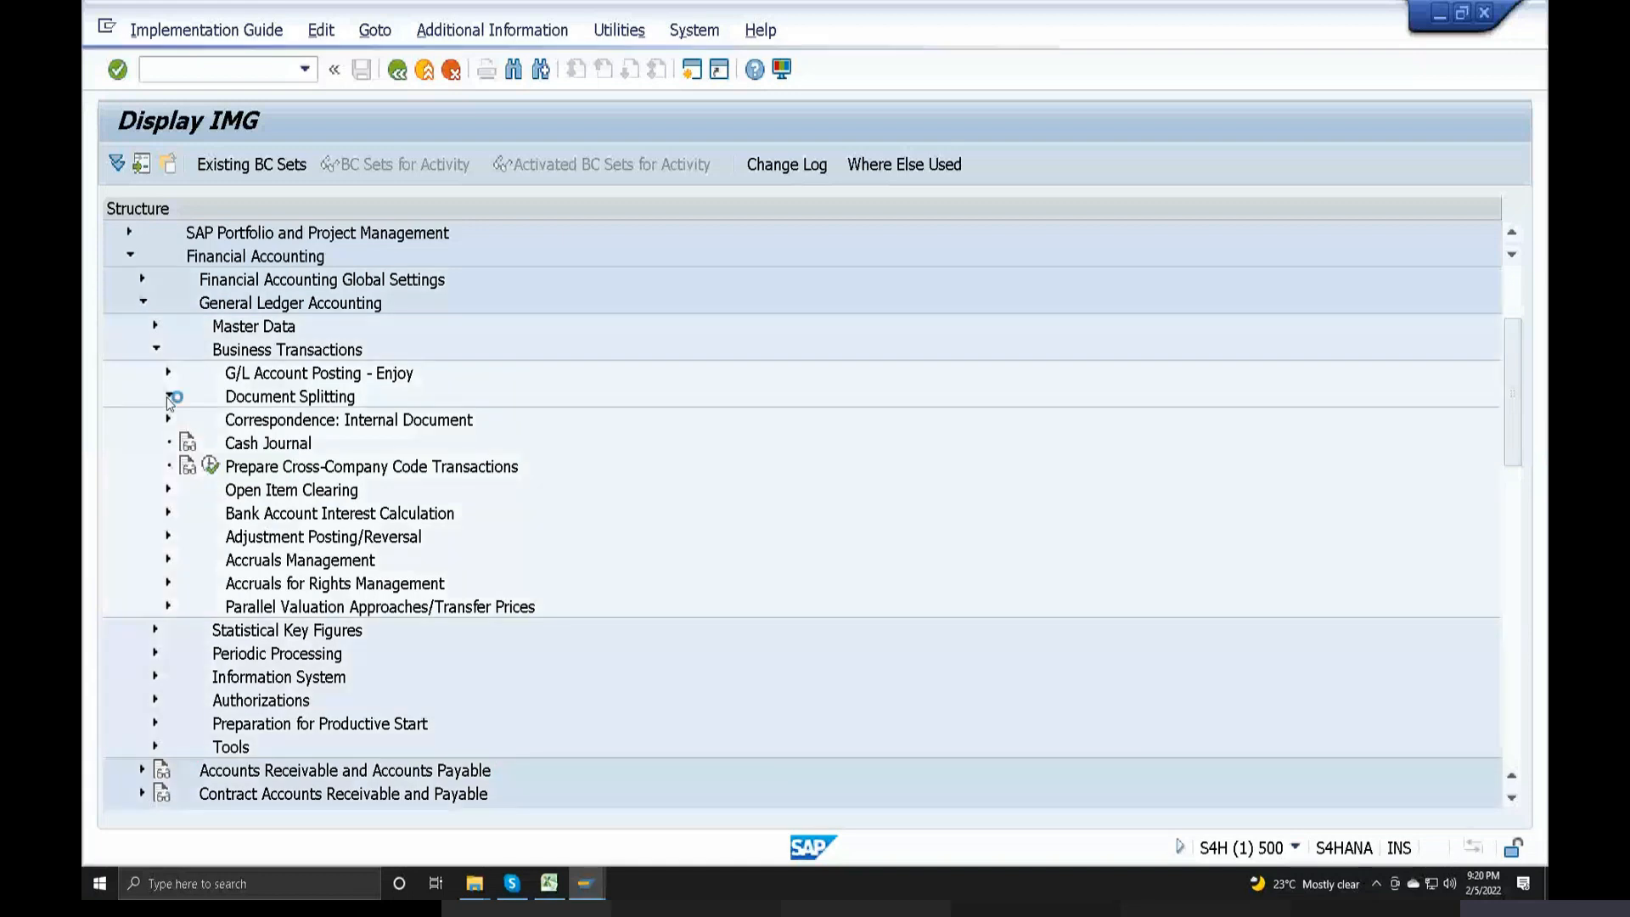
Step: Open the G/L account classification for document splitting for chart of accounts SOCH and review the item categories assigned to the account ranges
{"action": "left_click", "coordinate": [222, 465]}
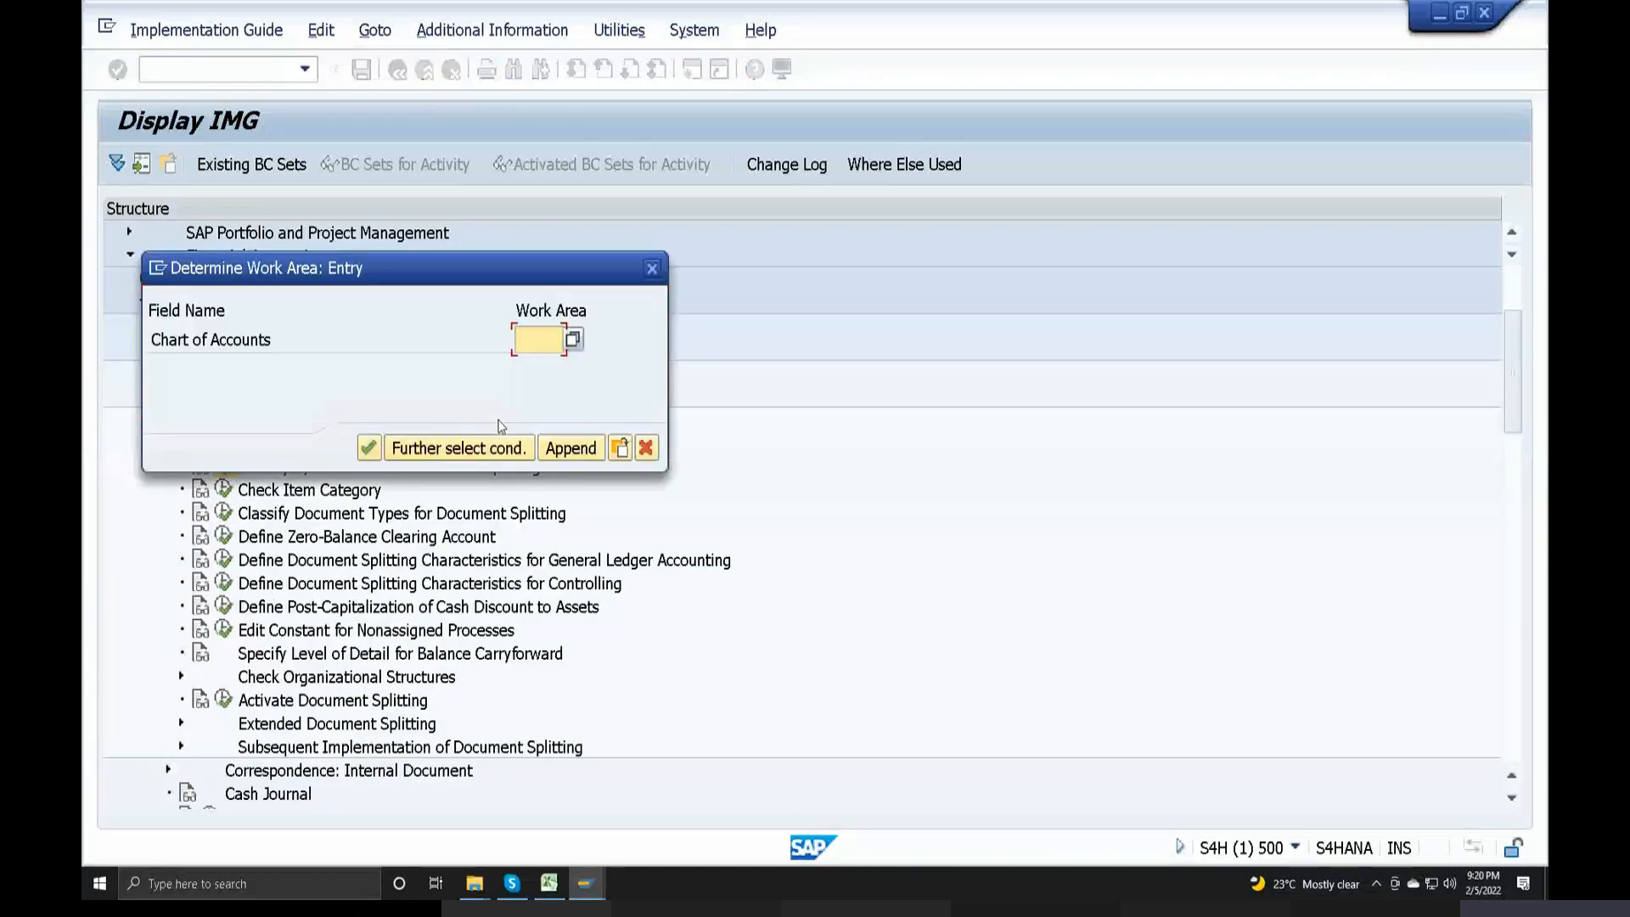
{"action": "type", "text": "soch"}
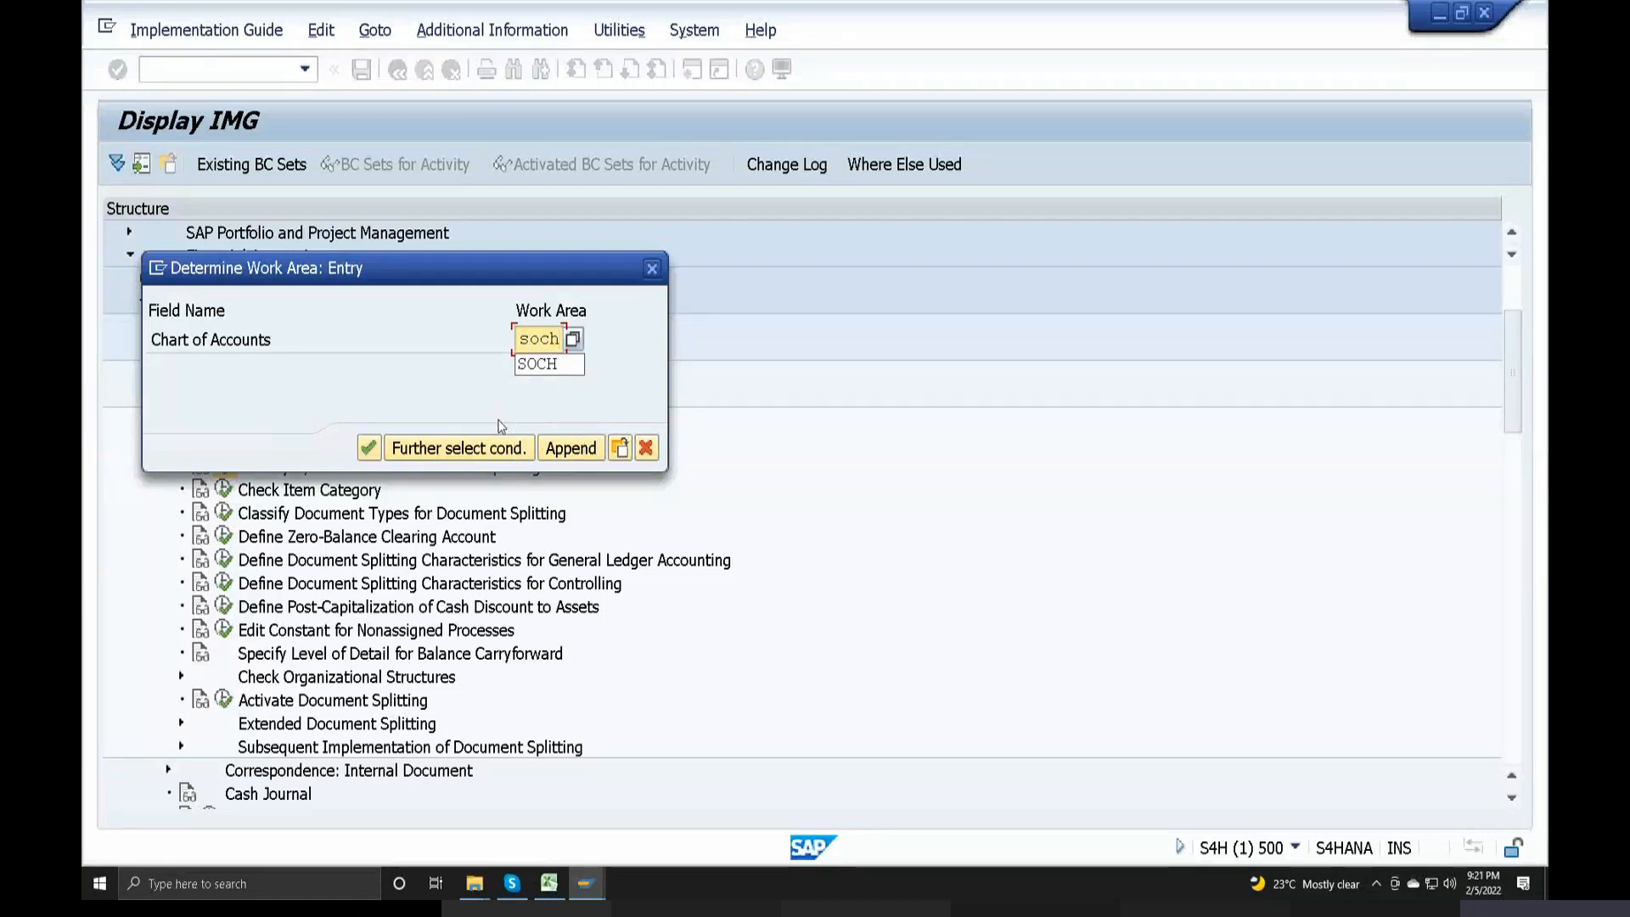
{"action": "left_click", "coordinate": [561, 366]}
{"action": "left_click", "coordinate": [369, 449]}
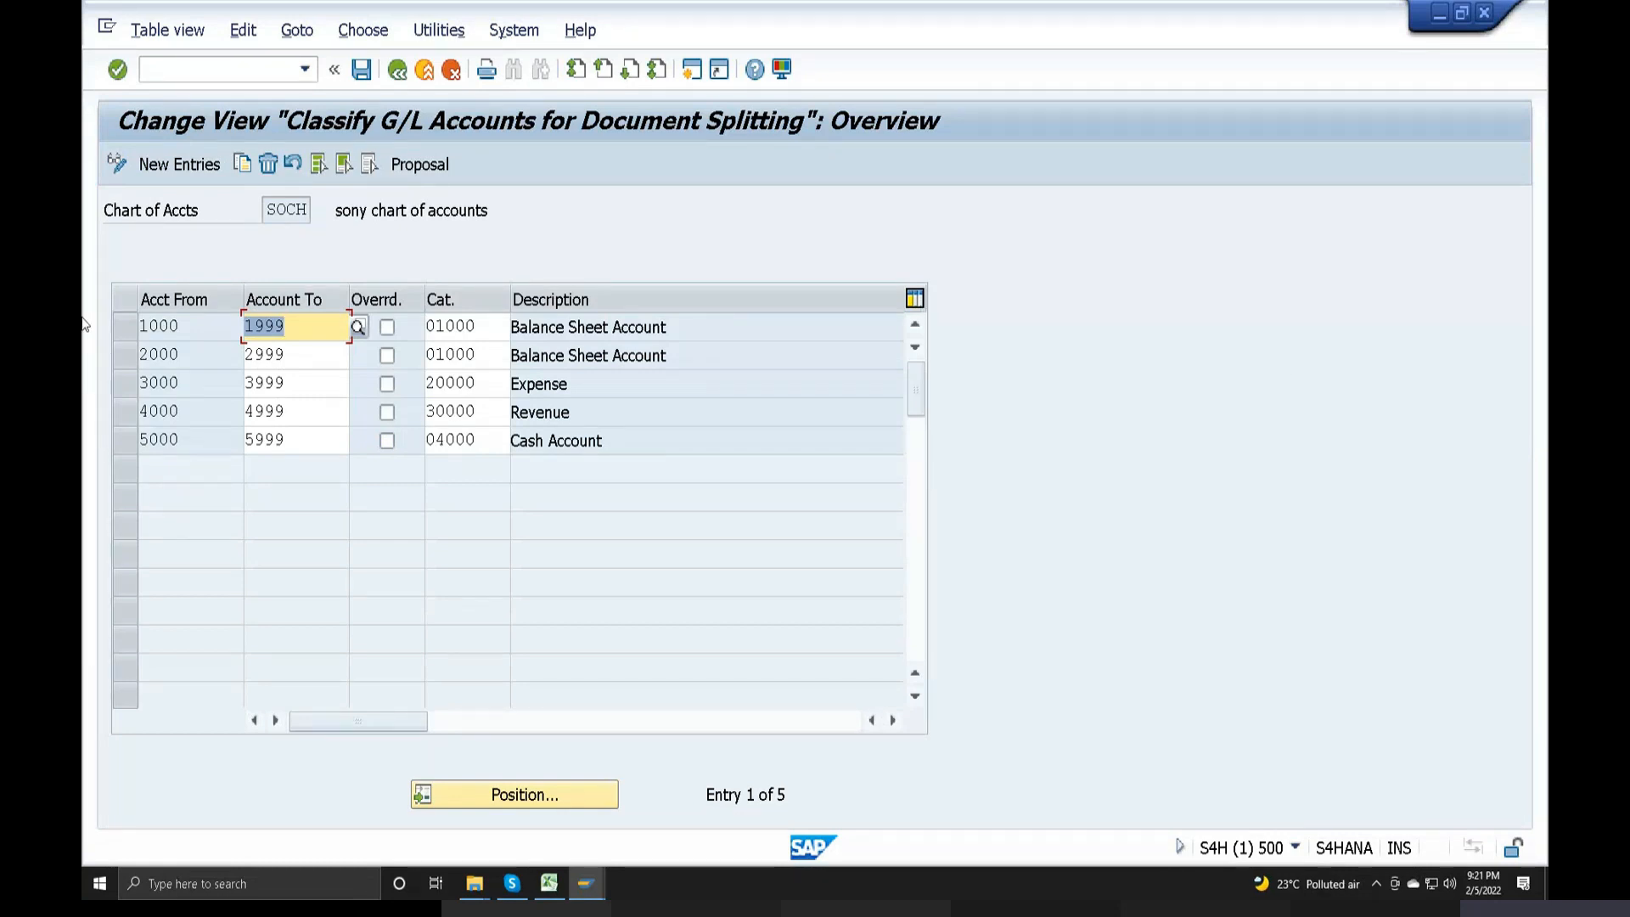
{"action": "left_click", "coordinate": [480, 354]}
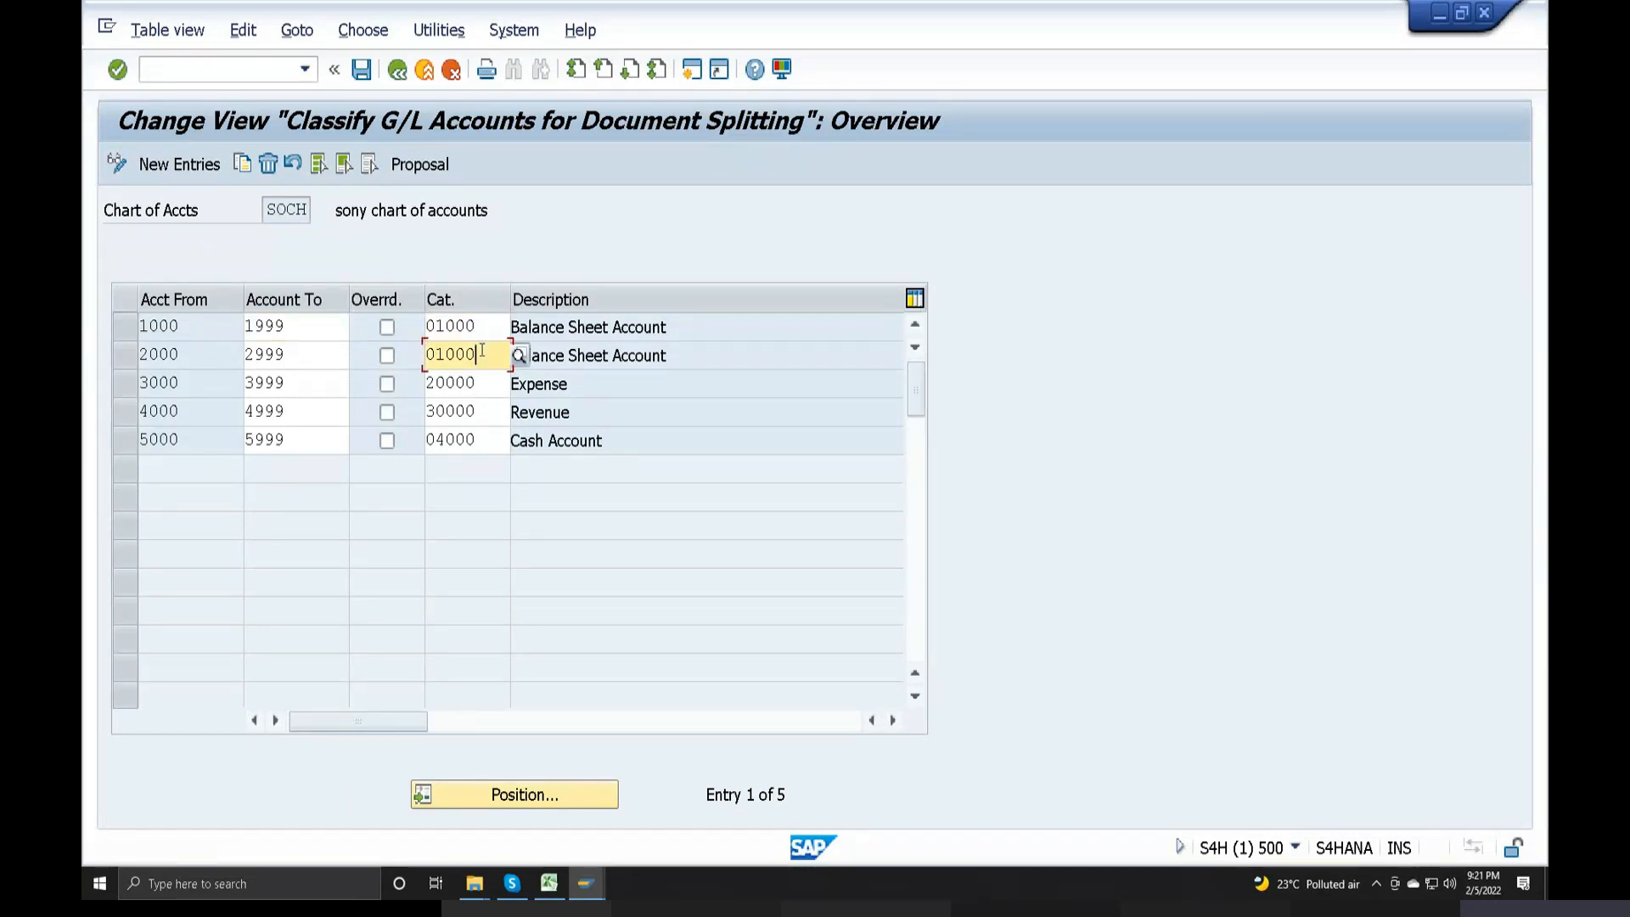
{"action": "left_click", "coordinate": [478, 384]}
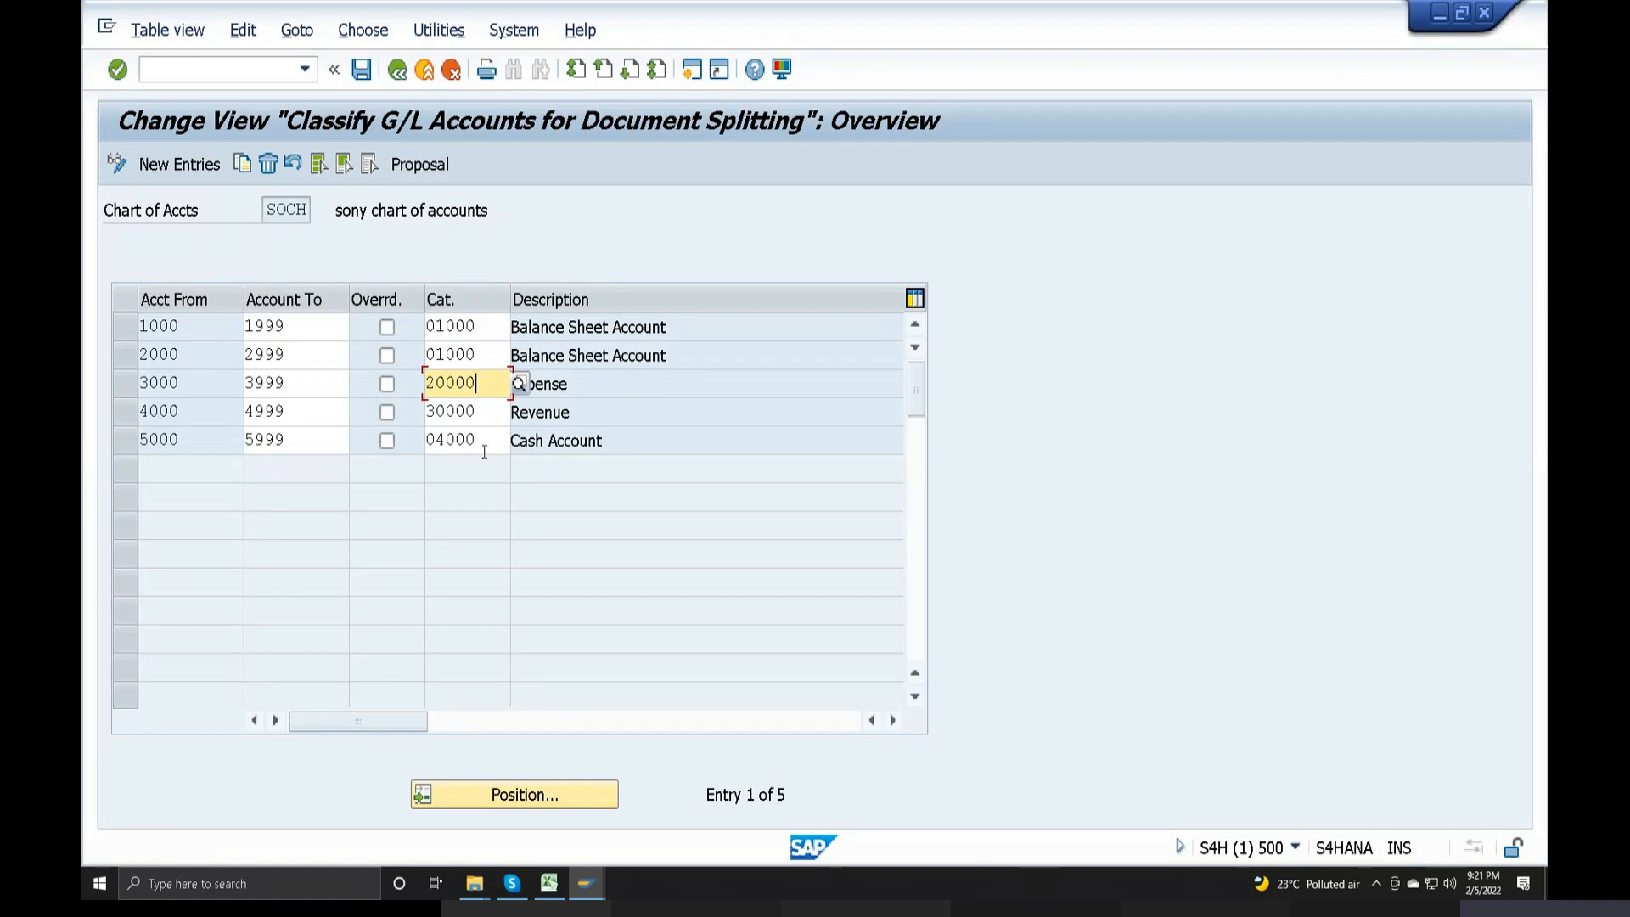